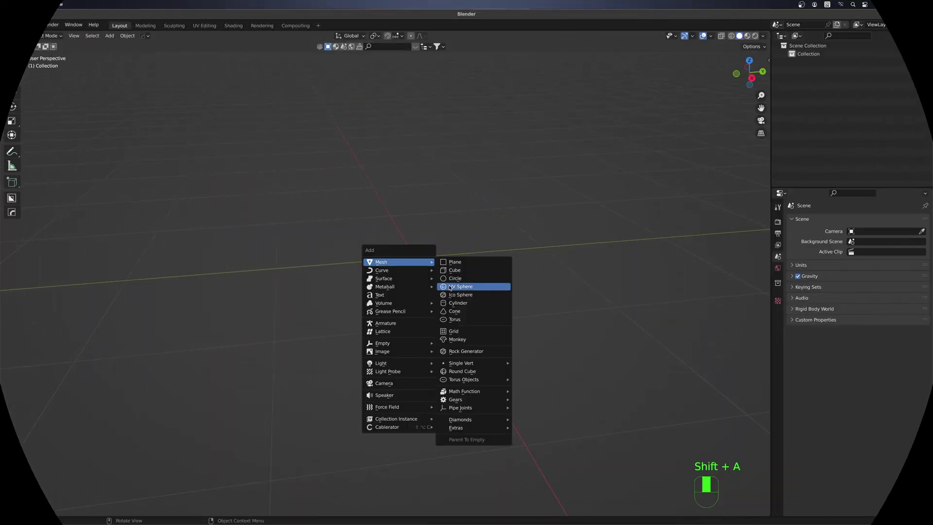
- Add a cylinder and flatten it vertically into a thin disc
click(458, 302)
key(s)
click(454, 256)
key(g)
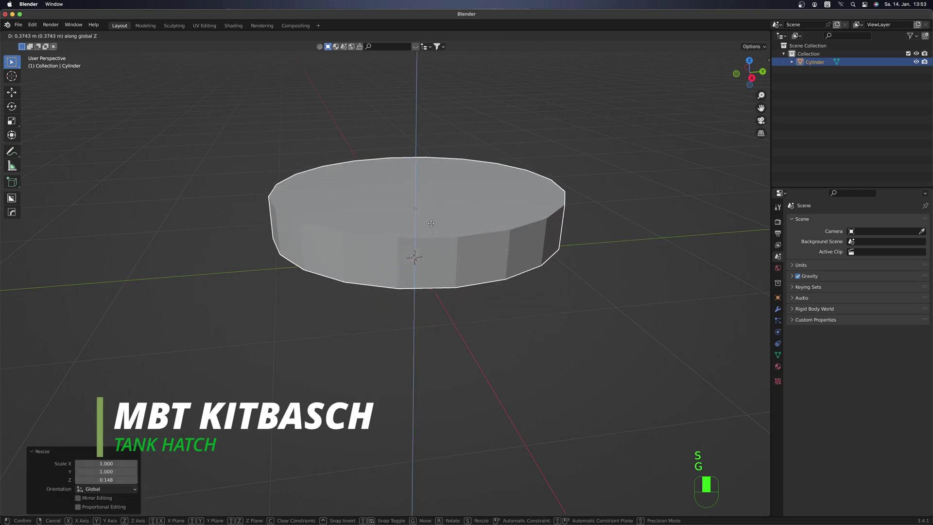
click(431, 224)
- Change the snapping target and set the flattened disc down onto the grid
middle_drag(446, 243, 438, 289)
key(g)
key(z)
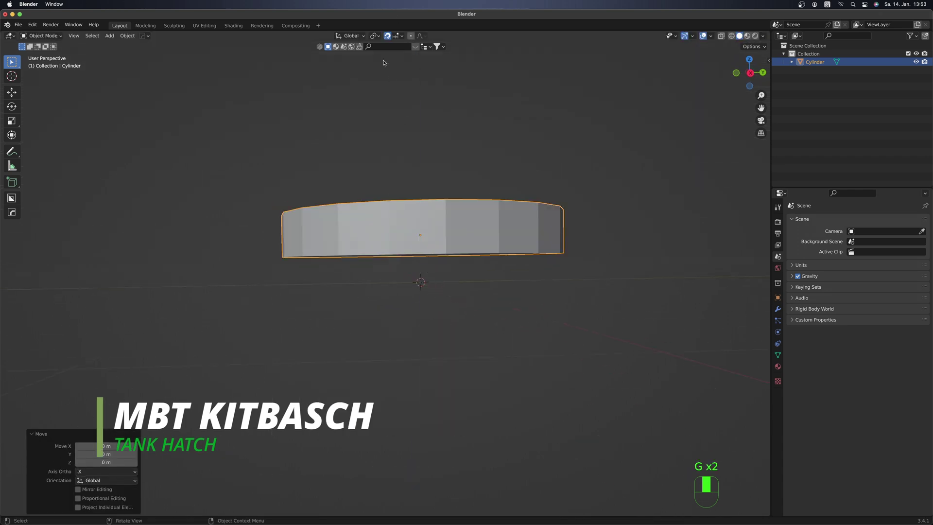
middle_drag(383, 63, 388, 146)
click(401, 36)
click(384, 94)
key(g)
click(557, 197)
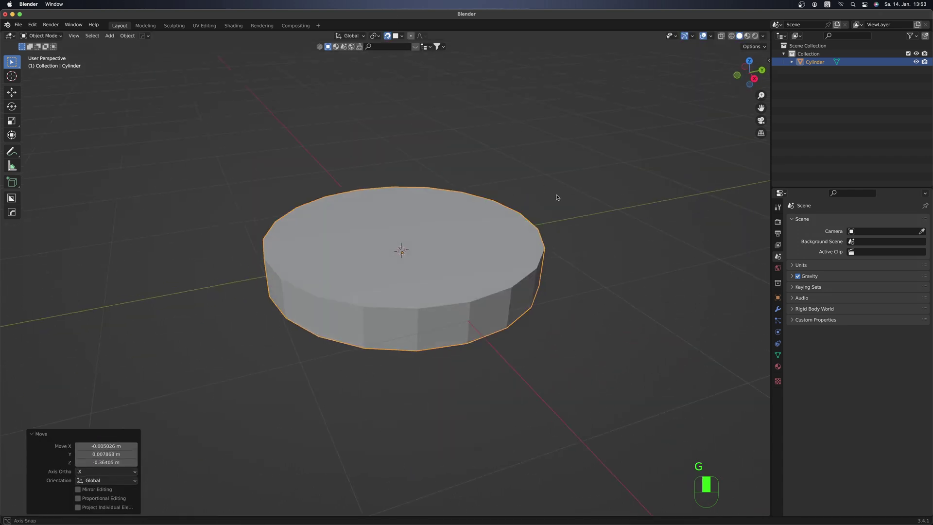
key(g)
key(Escape)
middle_drag(477, 177, 573, 204)
- Extrude the disc's top face and shrink it inward to form a chamfered lip
key(Tab)
click(573, 204)
key(e)
click(583, 201)
key(alt+s)
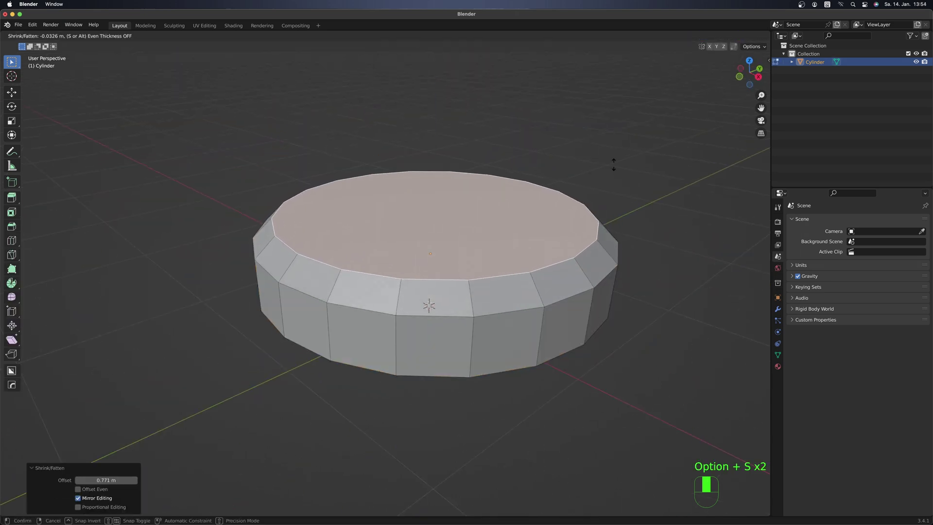
- Finish the lip, return to object mode in top view, and add a second cylinder
click(612, 164)
key(Tab)
middle_drag(613, 164, 469, 290)
key(KP_7)
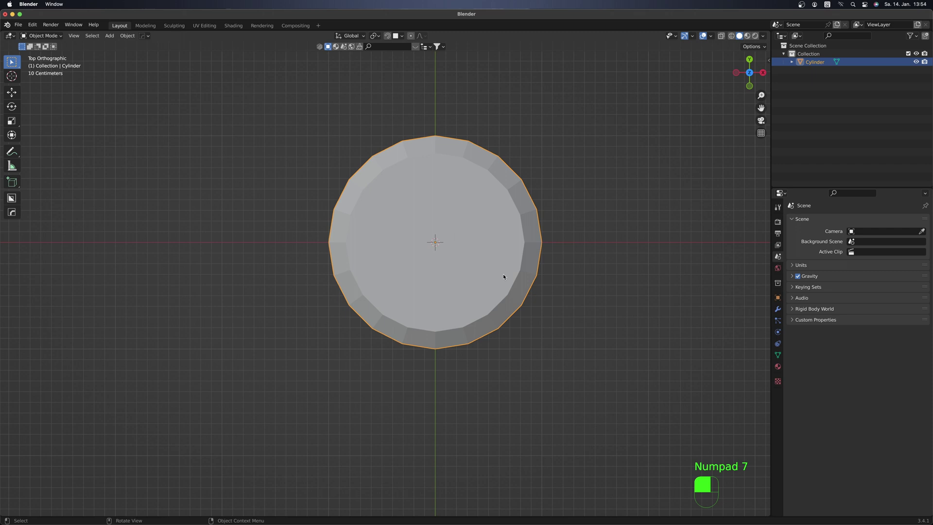
scroll(503, 276, down, 2)
key(shift+a)
mouse_move(430, 289)
click(468, 329)
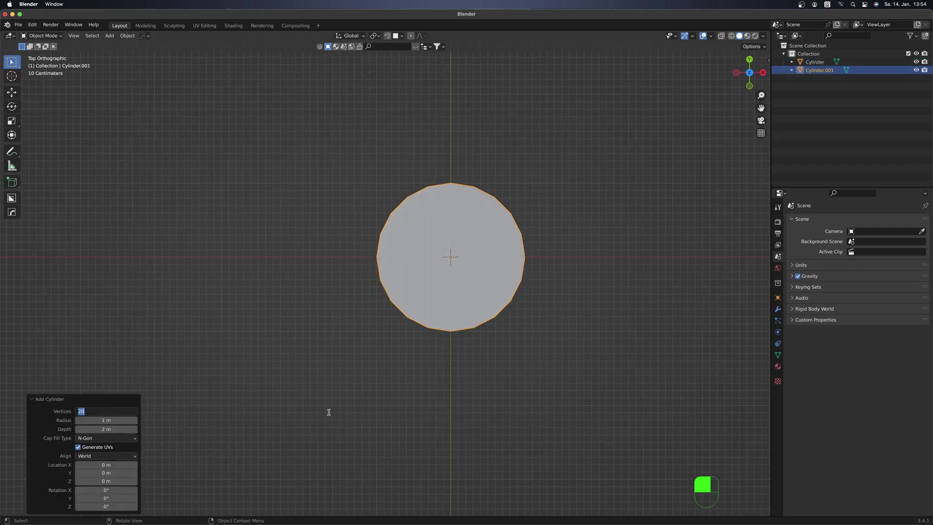
- Shrink the new cylinder and rotate it 90° about X to lie on its side
key(s)
click(510, 261)
key(g)
key(y)
click(550, 369)
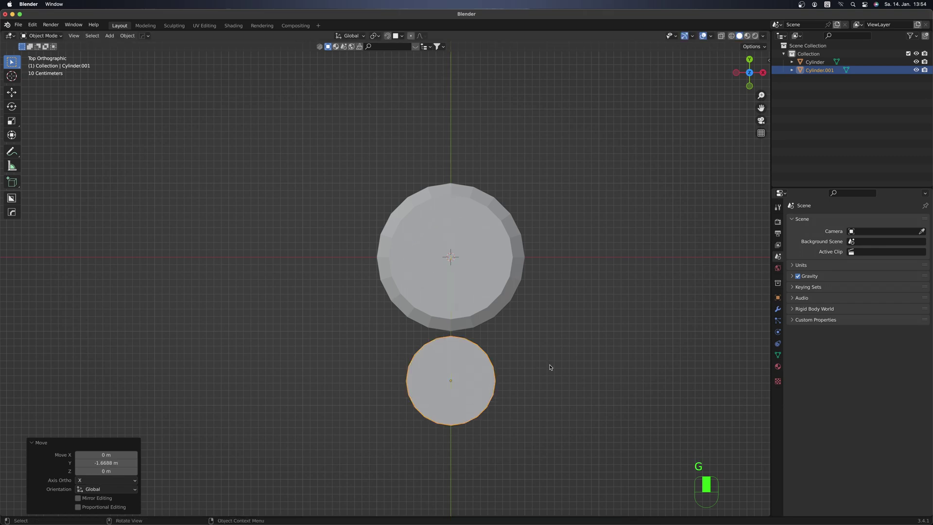
middle_drag(550, 369, 526, 306)
text(rx0)
key(Return)
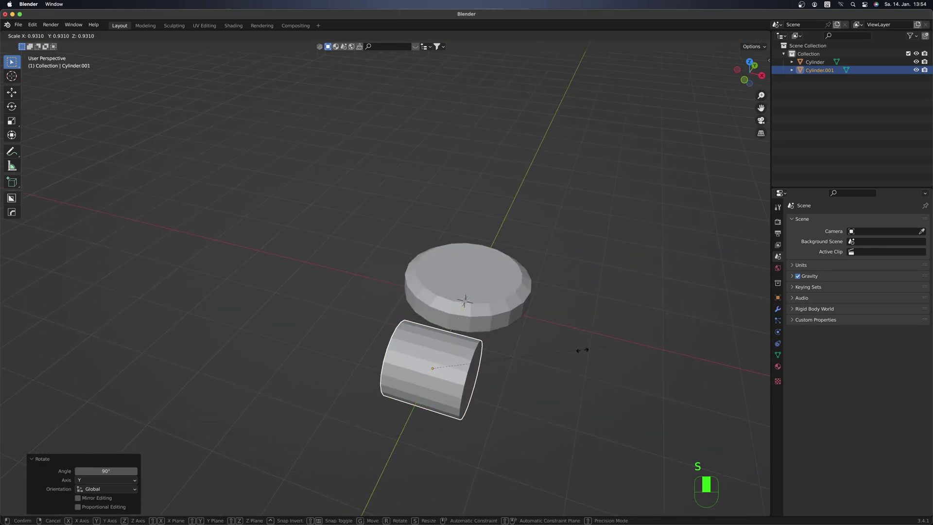
key(s)
click(433, 319)
- Move the slim cylinder along Y against the disc's edge and stretch it along X
key(KP_7)
key(g)
key(y)
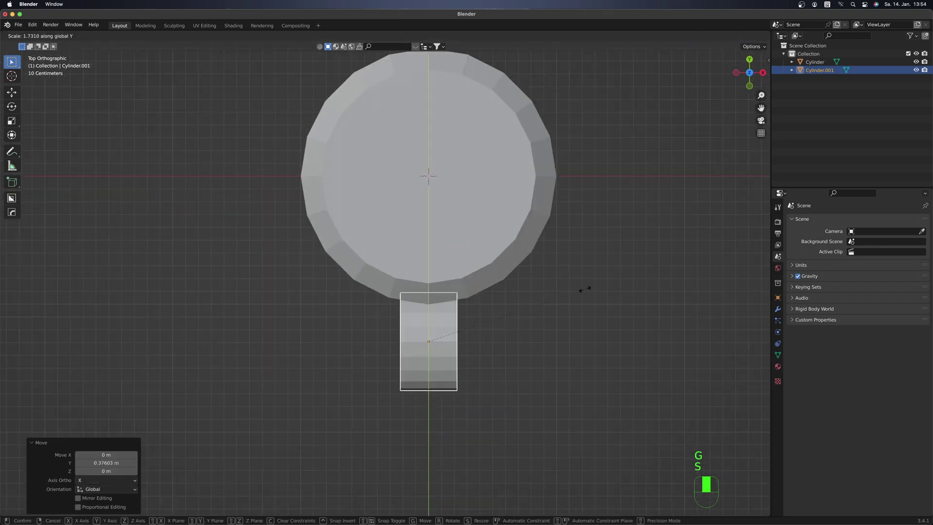
click(583, 290)
key(s)
key(x)
click(558, 272)
- From the right-side view, raise the hinge tube vertically and deselect it
middle_drag(559, 272, 491, 243)
key(KP_3)
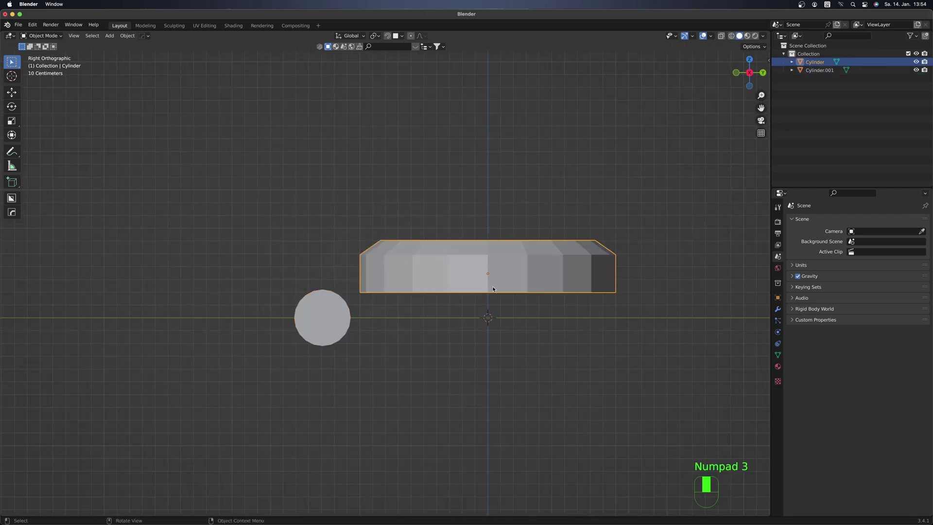
key(g)
key(g)
shift+middle_drag(366, 310, 492, 297)
click(454, 271)
click(455, 271)
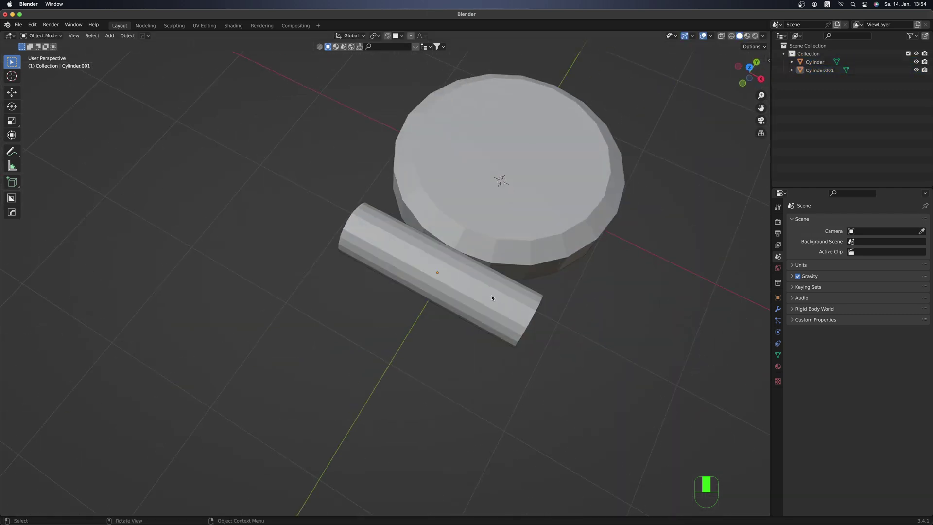
- Isolate the hinge tube, add a centred loop cut, and bevel it into two loops
key(KP_Divide)
key(Tab)
key(KP_7)
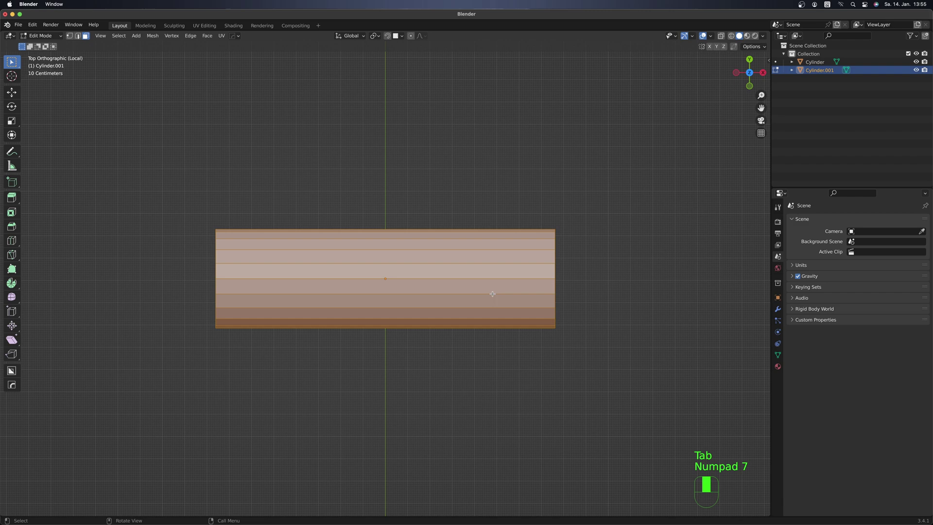
key(ctrl+r)
click(458, 240)
right_click(458, 240)
key(ctrl+b)
click(452, 243)
click(536, 221)
- Box-select faces at one end of the tube, extrude them upward, and flatten along Y
key(shift+z)
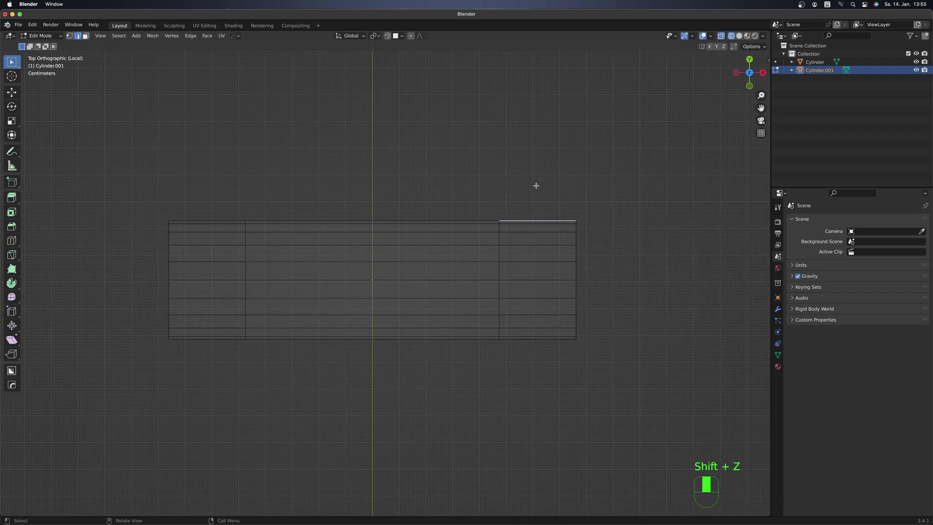
drag(495, 173, 603, 274)
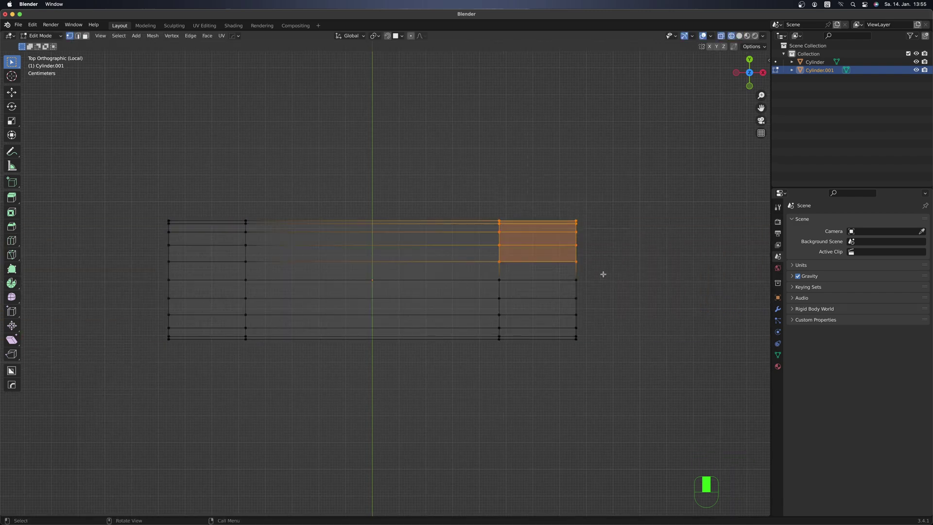
key(e)
click(610, 262)
key(shift+z)
middle_drag(610, 262, 585, 283)
key(s)
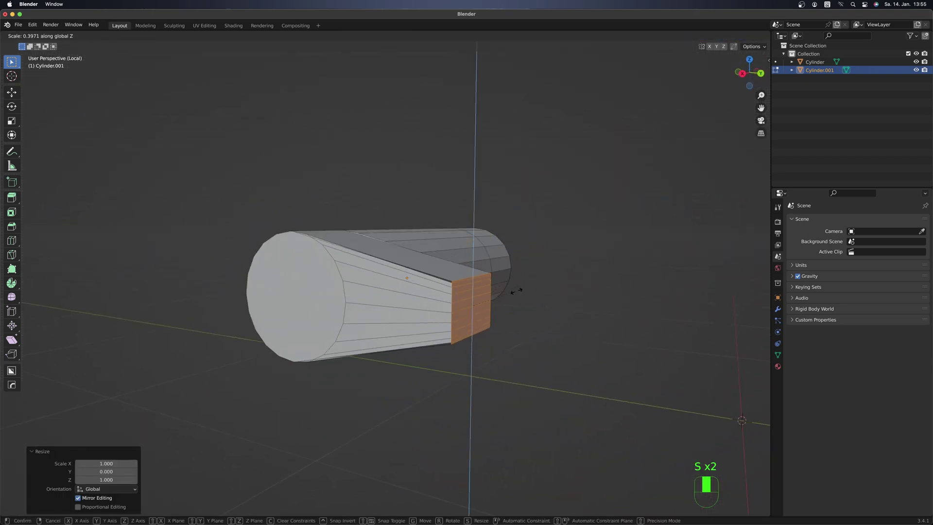
click(510, 292)
- Select an arm edge, then scale the arm's front face vertically to 0.45
middle_drag(510, 292, 238, 248)
key(2)
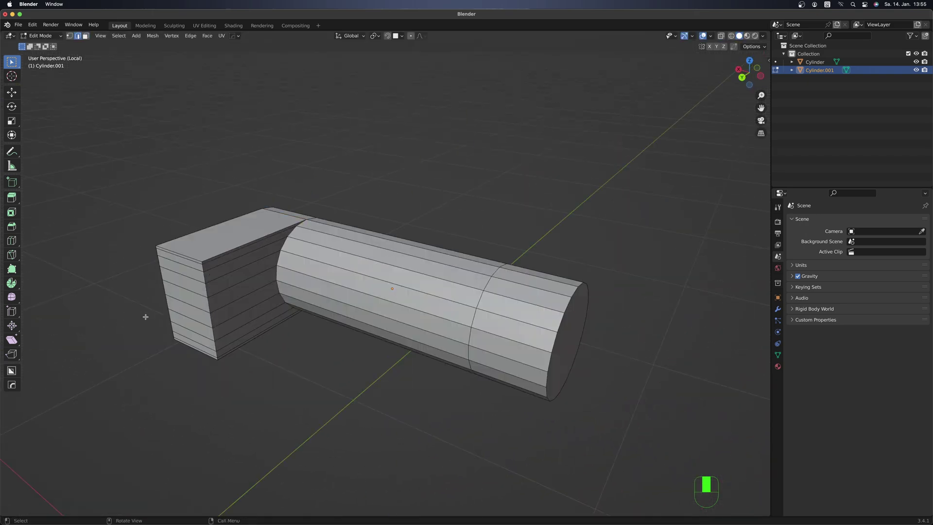
ctrl+click(222, 257)
middle_drag(270, 280, 254, 305)
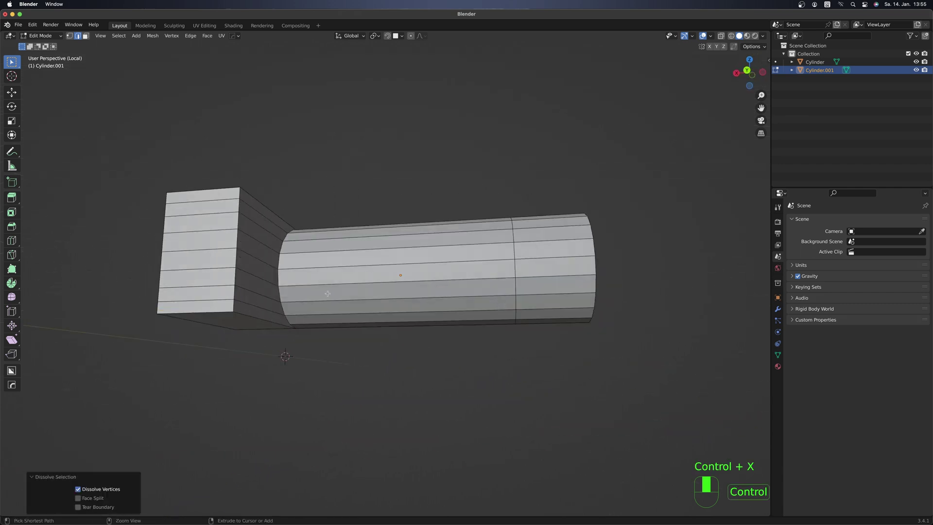
middle_drag(328, 294, 509, 285)
key(3)
click(407, 360)
text(sz.45)
key(Return)
- Select the arm's vertices, shift them along X, and extend the arm along Y over the disc
key(KP_7)
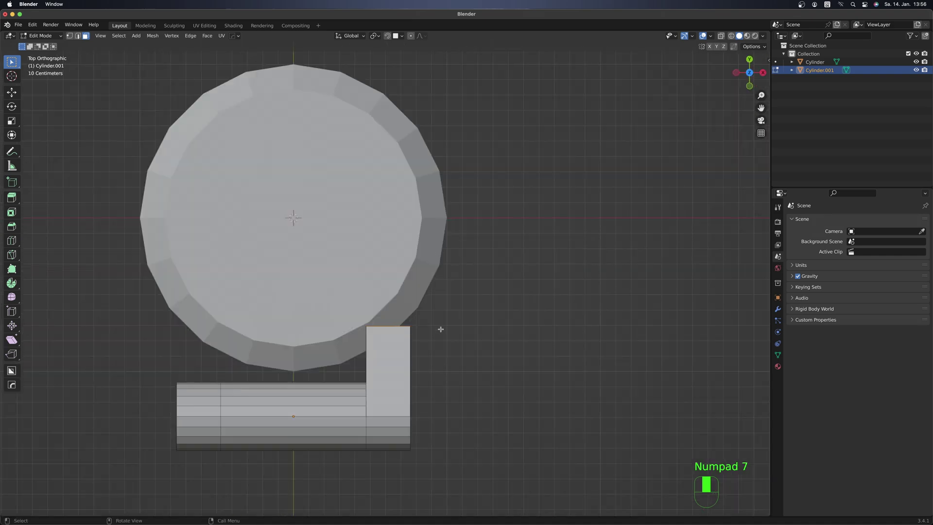
key(alt+z)
drag(338, 266, 508, 487)
text(1gx-.4)
key(Return)
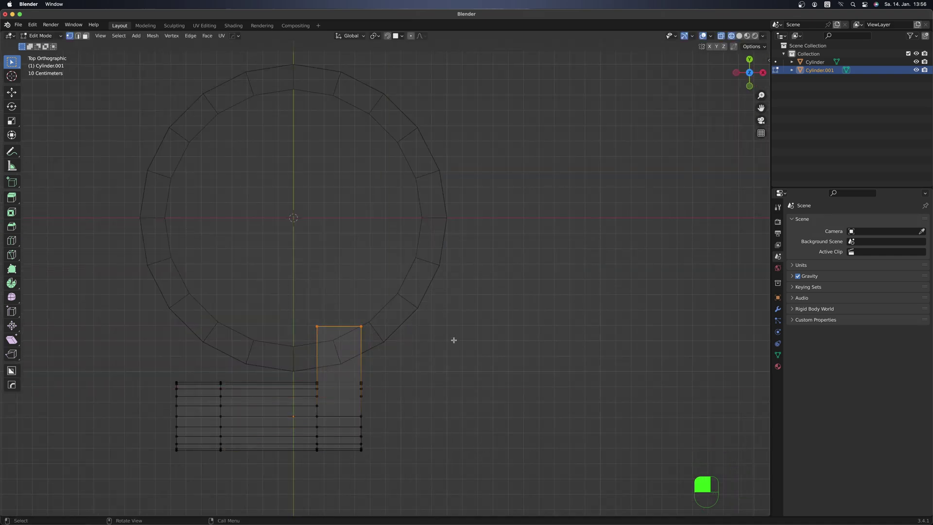
middle_drag(454, 340, 379, 260)
click(449, 251)
key(shift+z)
scroll(476, 253, up, 3)
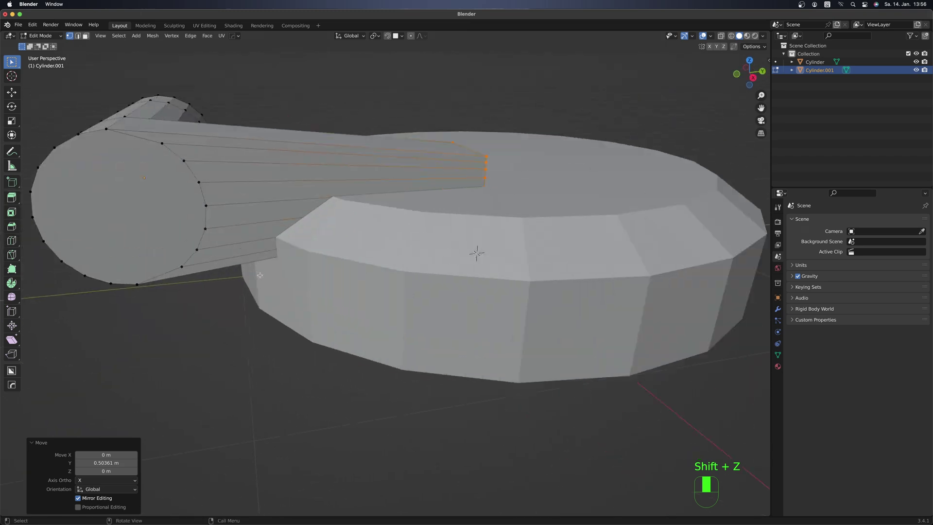
shift+scroll(437, 272, up, 3)
key(g)
middle_click(391, 297)
click(391, 297)
middle_drag(391, 296, 152, 372)
scroll(151, 372, down, 3)
- Symmetrize the arm into a second parallel arm and select the hinge piece
key(Tab)
key(alt+x)
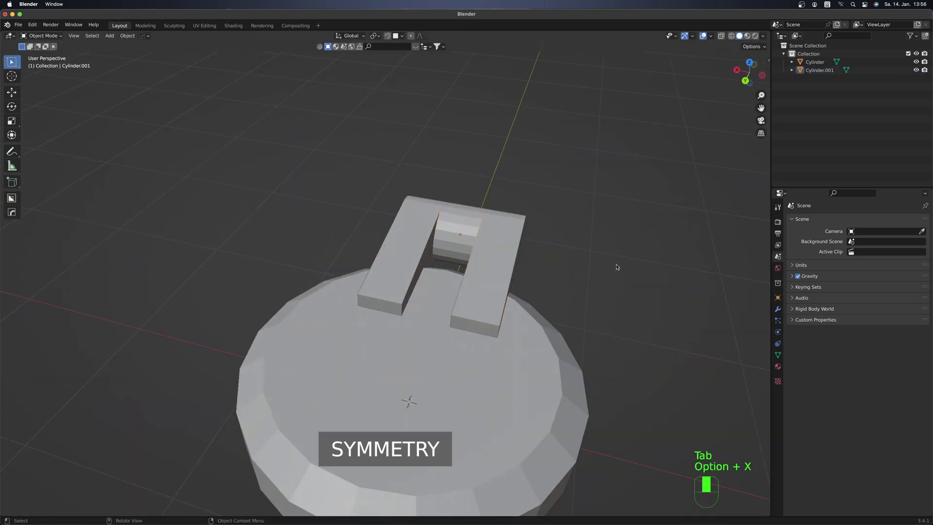
middle_drag(491, 233, 448, 275)
click(448, 275)
- Select the arm-end vertices and lower them along Z toward the hatch
key(Tab)
scroll(442, 281, up, 8)
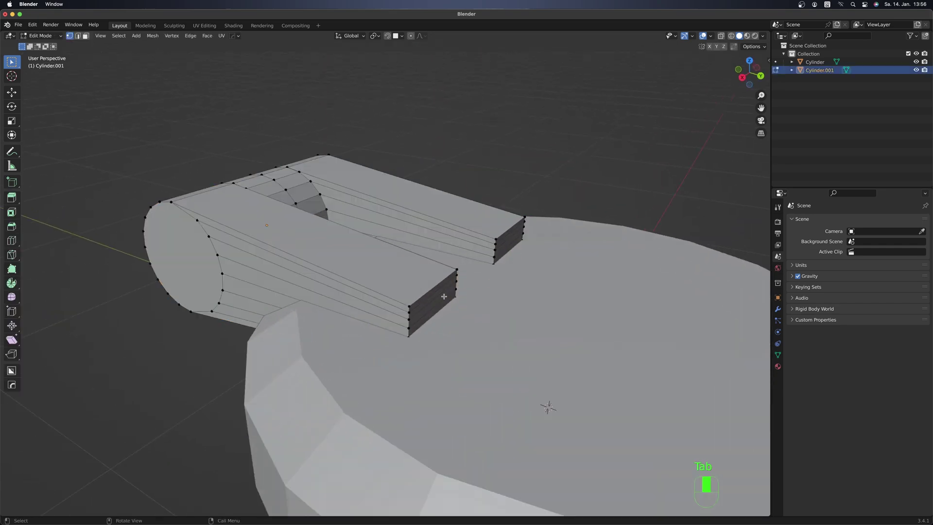
scroll(439, 285, down, 5)
key(shift+z)
drag(432, 187, 510, 391)
key(shift+z)
key(g)
key(z)
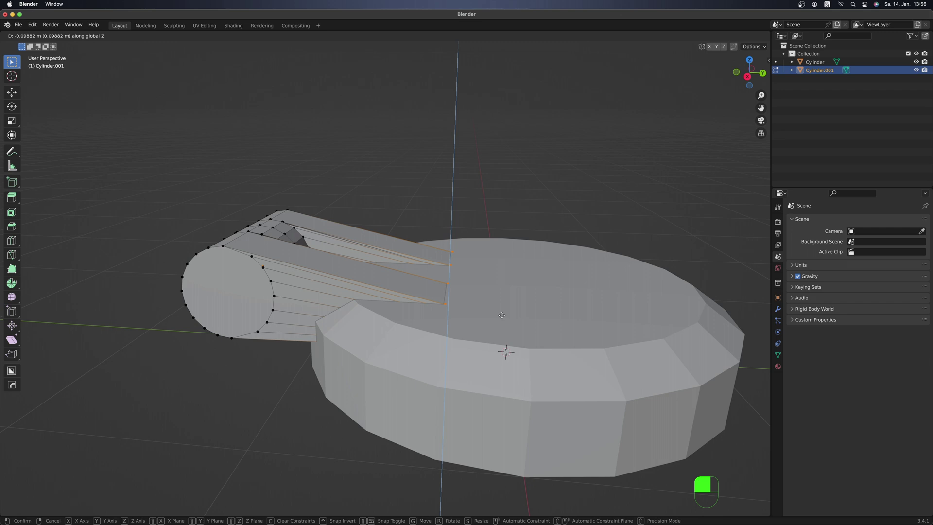
click(501, 315)
- Edge-slide the arm-tip loop so the tips slope down toward the disc surface
scroll(501, 315, up, 5)
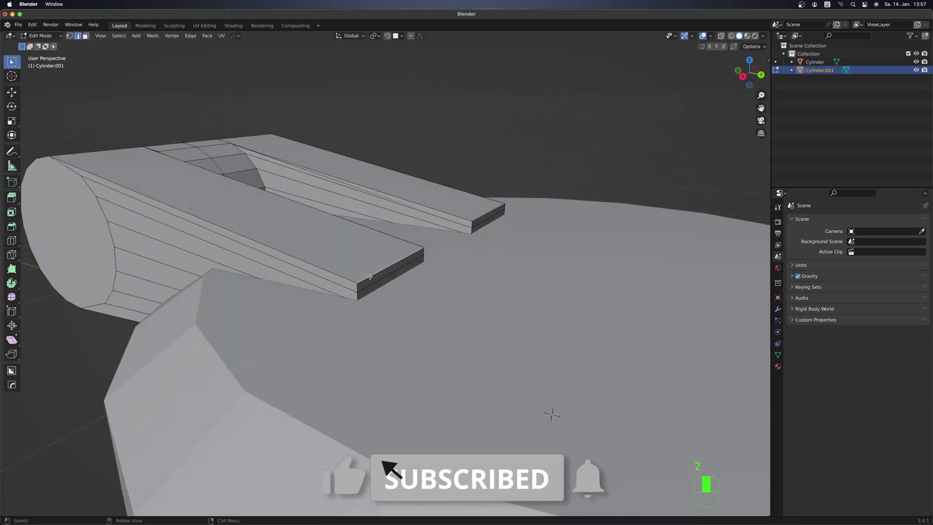
click(464, 206)
middle_drag(464, 207, 472, 222)
right_click(462, 224)
key(g)
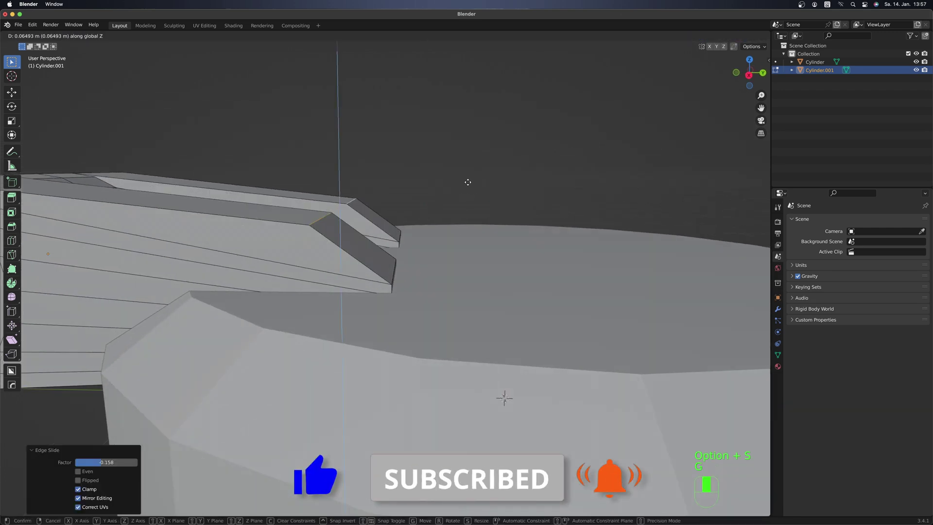
right_click(479, 232)
click(476, 219)
scroll(477, 219, down, 5)
middle_drag(477, 218, 452, 263)
- Return to object mode and leave the camera view to frame the base disk's side
middle_drag(351, 274, 379, 263)
key(Tab)
key(Tab)
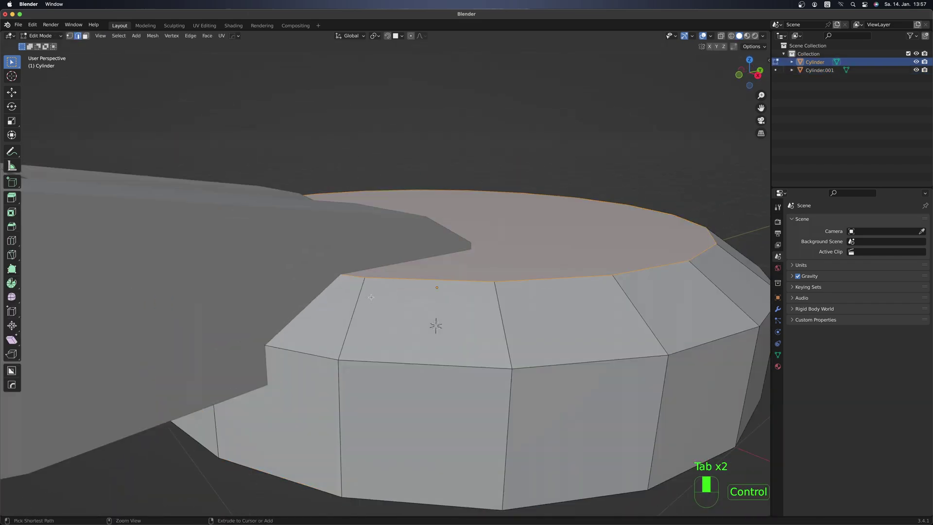
key(Tab)
key(alt+v)
key(Escape)
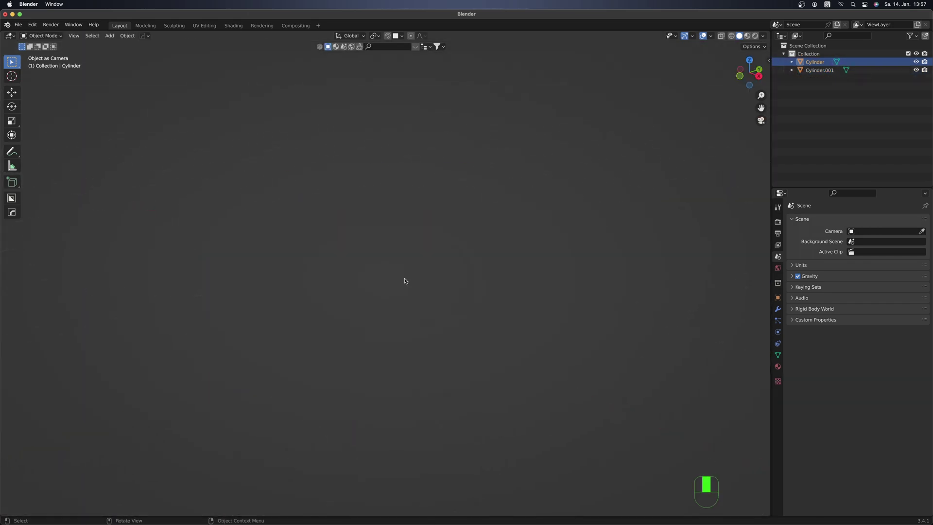
key(KP_0)
scroll(436, 284, up, 3)
middle_drag(436, 285, 427, 291)
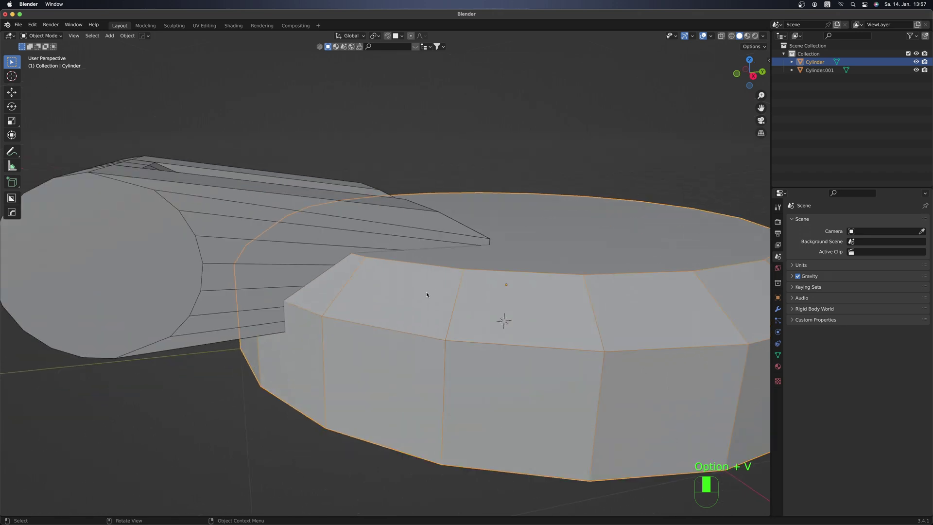
scroll(426, 292, up, 2)
- Add loop cuts around the base disk's side, one placed near its top
key(Tab)
key(ctrl+r)
click(423, 291)
click(410, 287)
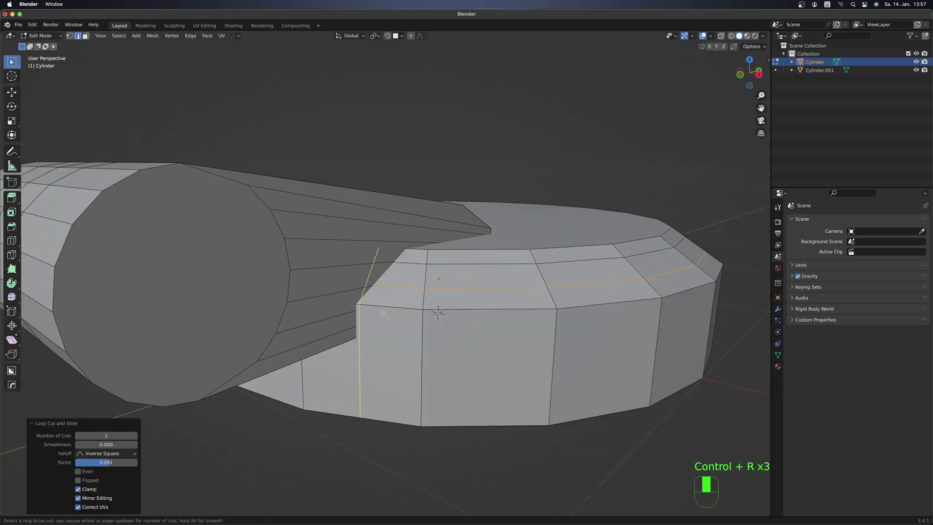
click(436, 273)
scroll(437, 274, up, 2)
key(ctrl+r)
click(432, 279)
scroll(433, 280, down, 2)
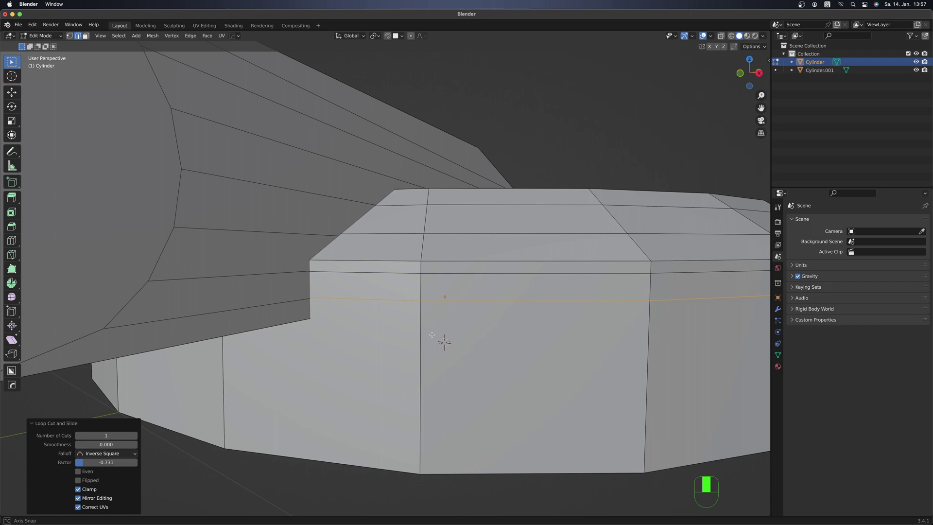
key(ctrl+r)
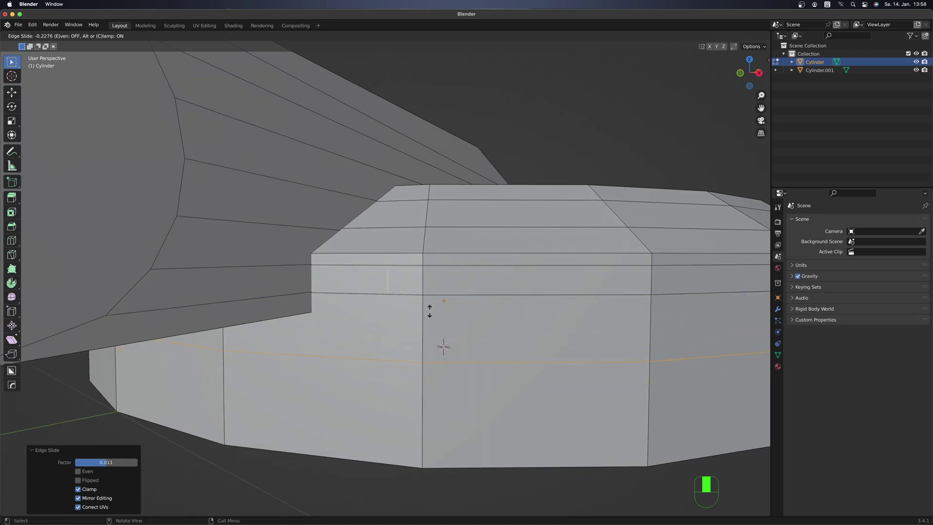
scroll(429, 311, down, 3)
middle_drag(429, 311, 524, 307)
scroll(524, 307, up, 3)
- Inset the disk's top face by 0.118 m, extrude it in place and scale it to 0.9
key(3)
click(632, 234)
key(i)
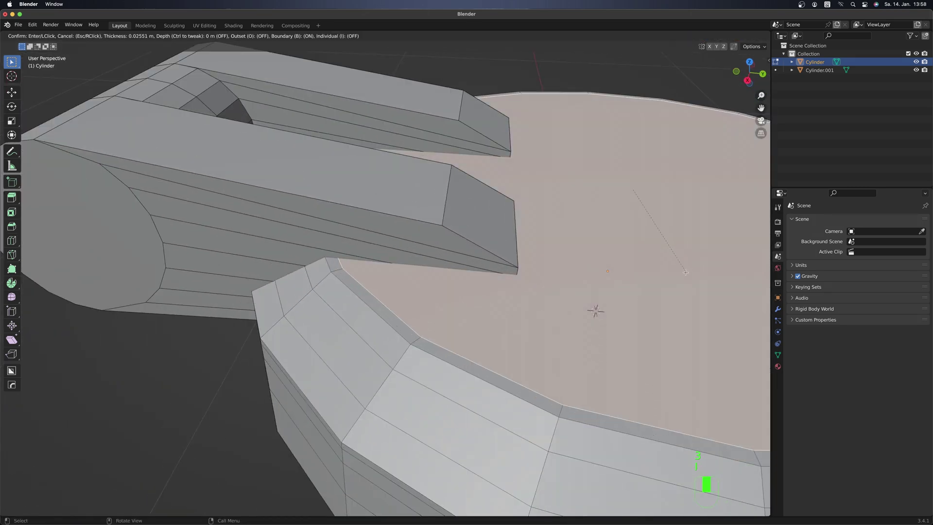
click(655, 271)
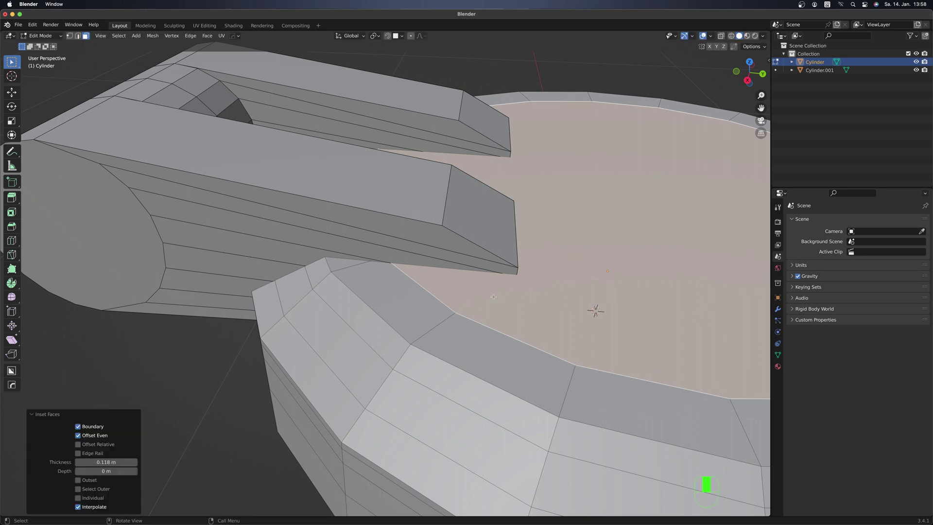
scroll(573, 292, up, 1)
key(e)
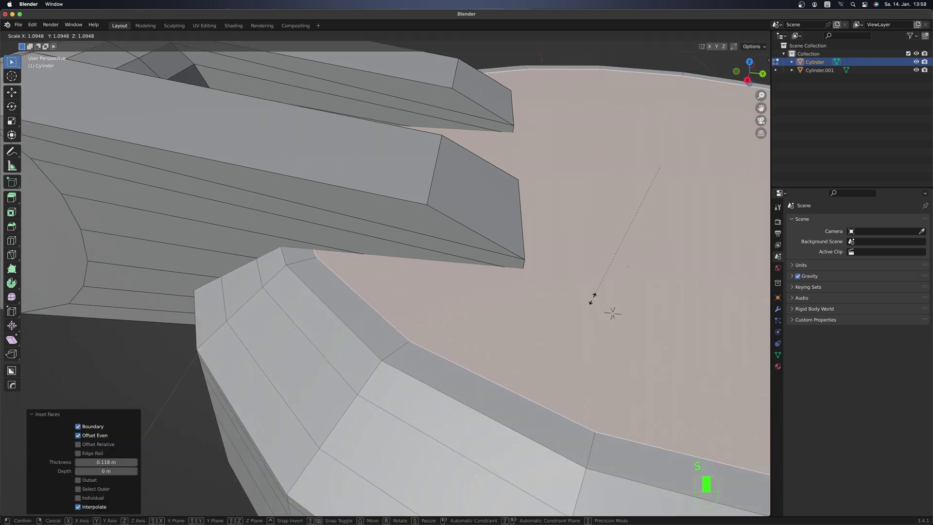
right_click(607, 291)
key(s)
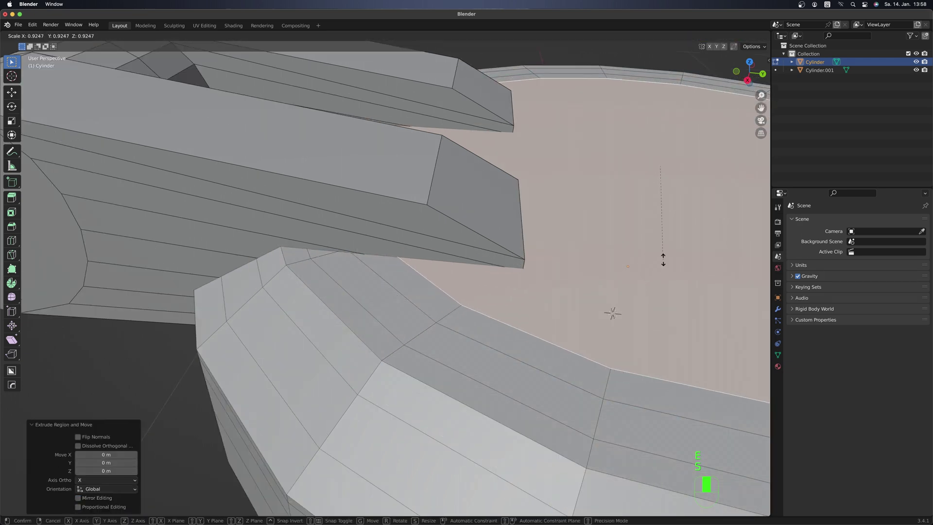
click(603, 304)
middle_drag(554, 293, 607, 262)
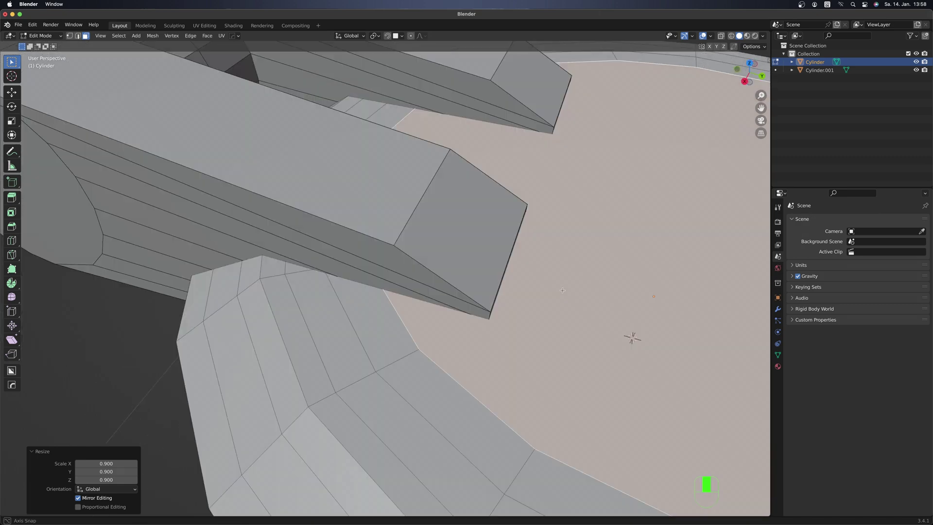
- Shrink the disk's top face further to 0.485 and return to object mode
key(s)
click(659, 238)
key(Tab)
- Select the U-shaped hinge arm and start a loop cut along it
middle_drag(659, 239, 520, 257)
click(520, 258)
scroll(443, 293, up, 5)
key(Tab)
key(ctrl+r)
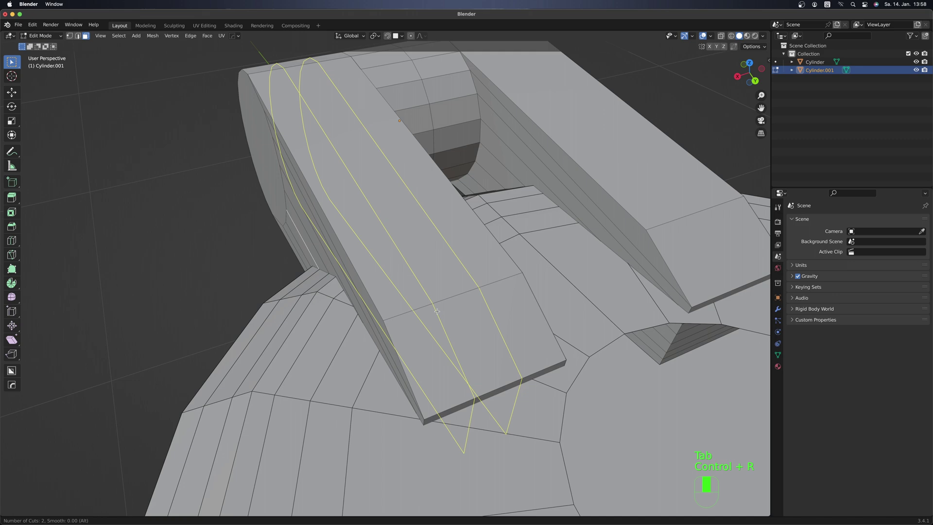
middle_drag(466, 374, 486, 272)
key(Tab)
scroll(486, 272, down, 5)
- In top wireframe view, box-select the right prong's vertices and move them along X
key(KP_7)
key(shift+z)
key(1)
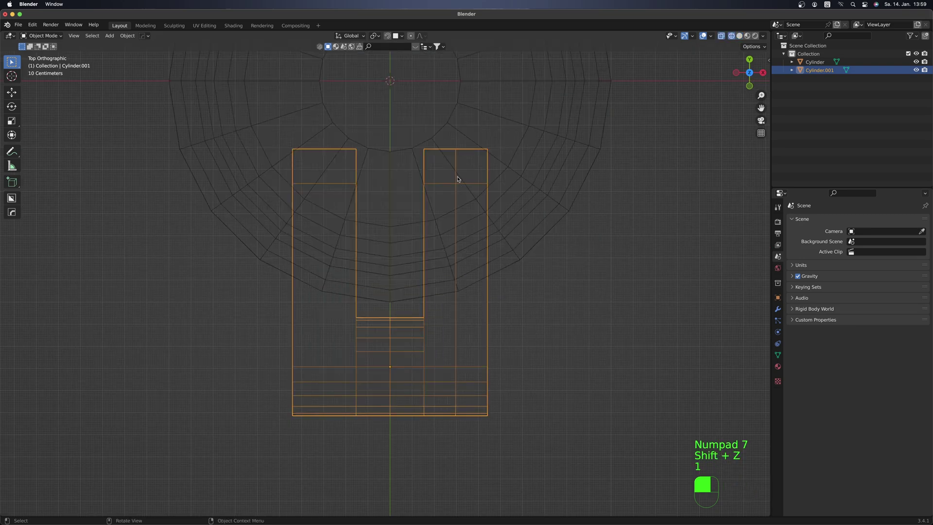
key(Tab)
key(b)
drag(416, 141, 586, 488)
key(g)
key(x)
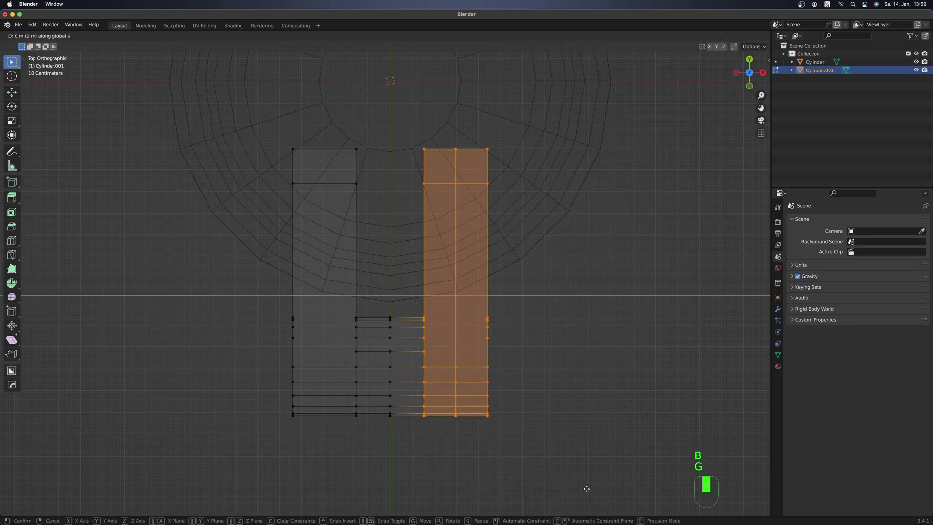
click(600, 487)
key(shift+z)
mouse_move(601, 487)
middle_down()
mouse_move(371, 300)
mouse_move(427, 281)
mouse_move(306, 203)
mouse_move(339, 312)
mouse_move(412, 289)
middle_up()
key(alt+a)
key(Tab)
- Scale the ring where the arm meets the base down to about 0.835
shift+click(560, 329)
key(Tab)
alt+click(631, 321)
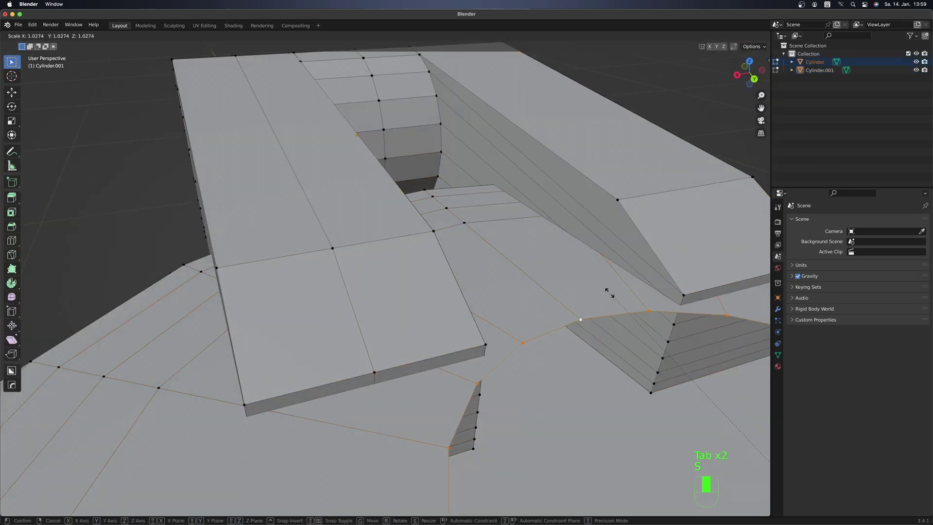
key(s)
click(627, 340)
middle_drag(627, 340, 333, 267)
key(Tab)
- Add a new edge loop to the hinge arm
click(335, 345)
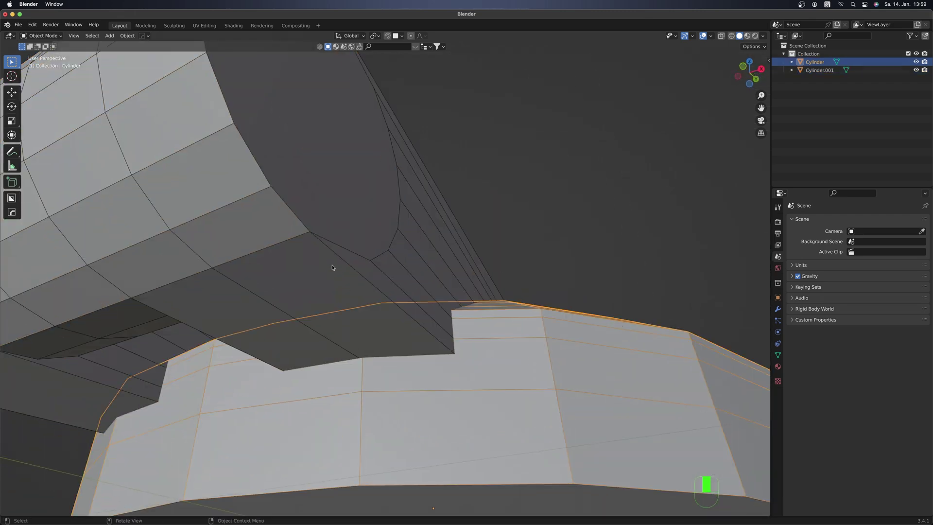
key(Tab)
key(ctrl+r)
click(296, 189)
middle_drag(423, 264, 534, 301)
- Confirm the arm's edge loop, then Boolean-union the hinge arm with the base disk
click(342, 265)
key(Tab)
click(630, 334)
scroll(481, 280, up, 2)
key(Tab)
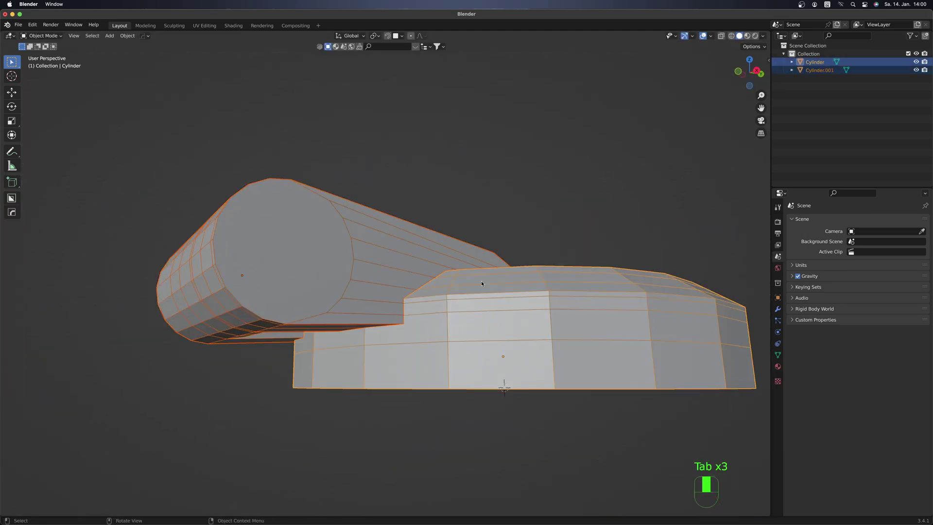
key(ctrl+KP_Add)
middle_drag(482, 281, 680, 320)
click(777, 309)
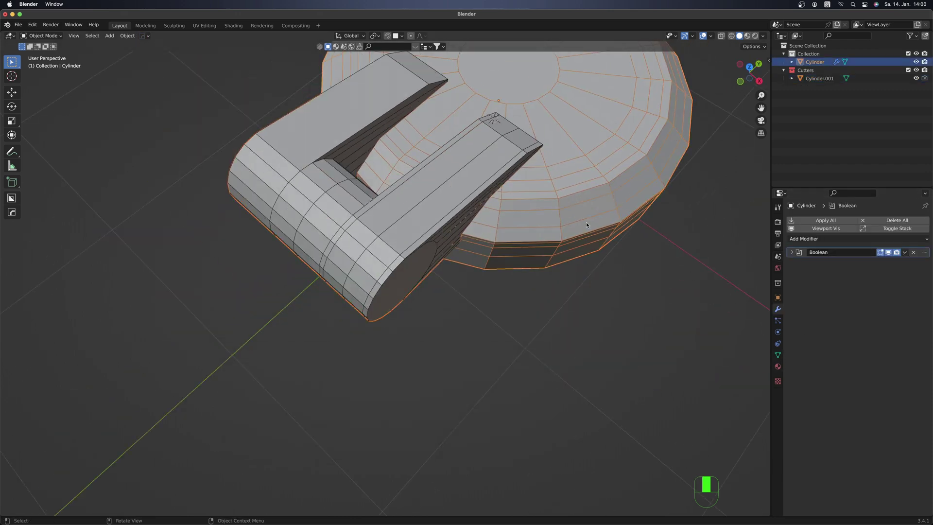
- Duplicate the base disk as a backup copy and hide it
key(shift+d)
key(m)
key(h)
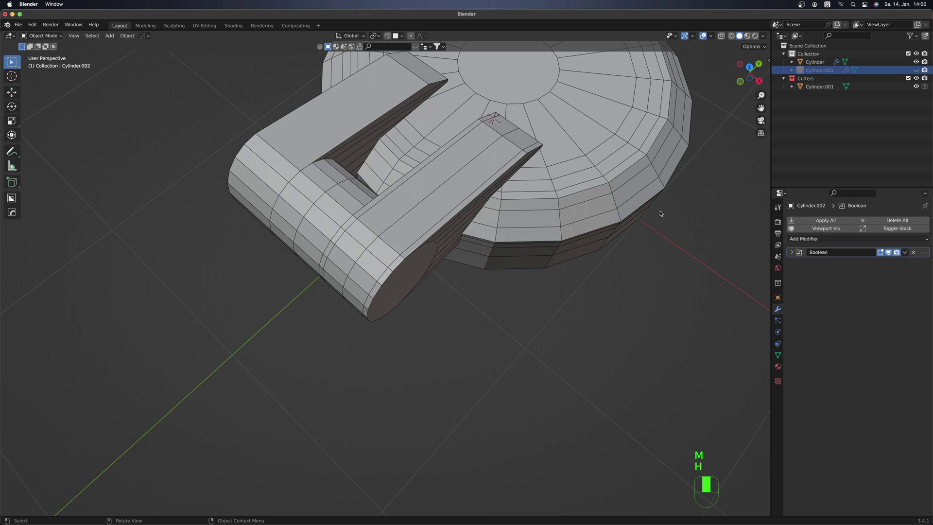
click(427, 235)
key(shift+d)
right_click(529, 250)
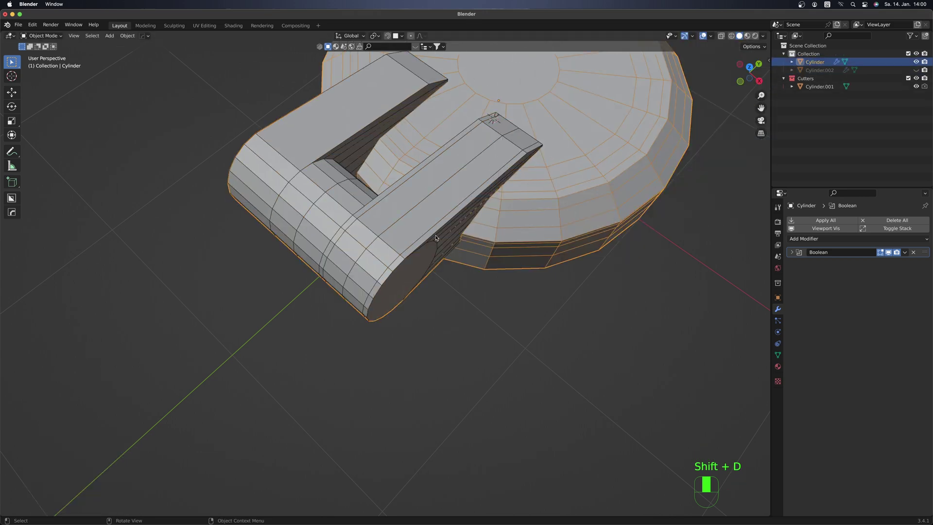
- Apply the Boolean modifier into the hatch base and enter Edit Mode on the merged mesh
click(888, 252)
click(887, 252)
key(ctrl+a)
key(Tab)
scroll(535, 229, up, 8)
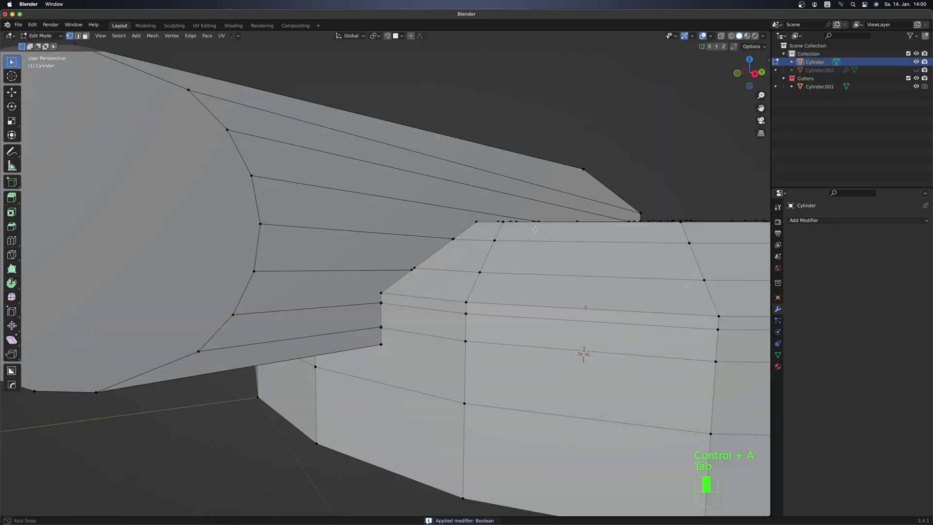
- Add a loop cut across the merged mesh at the hinge joint
key(ctrl+r)
middle_drag(535, 229, 386, 307)
click(499, 308)
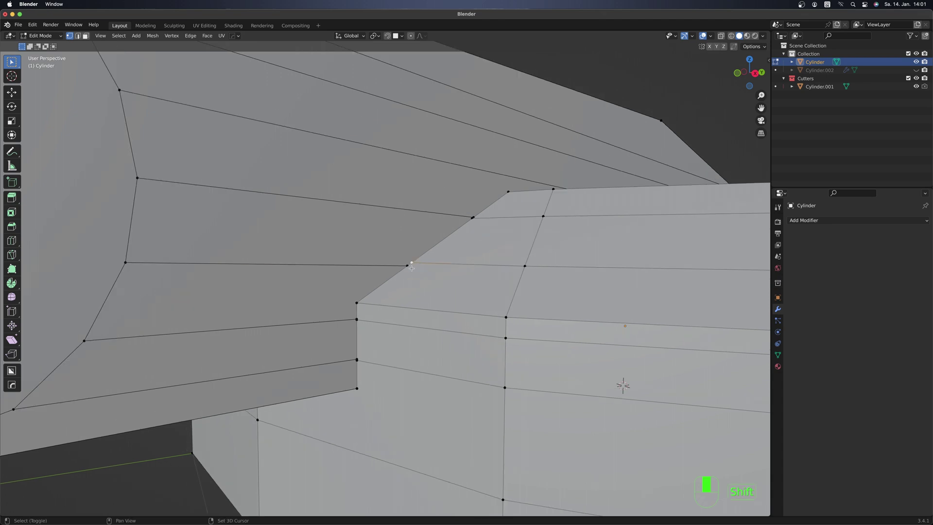
click(398, 304)
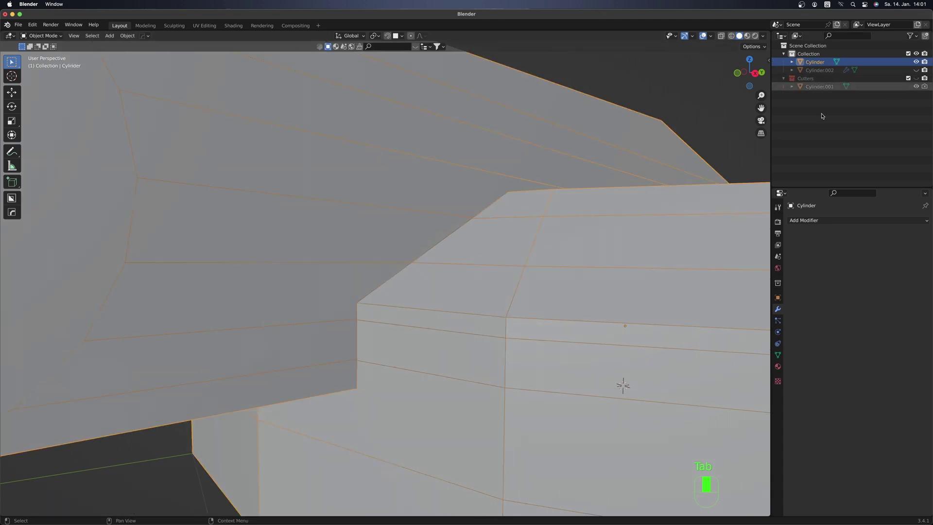
- Merge stray joint vertices onto a chosen vertex
key(Tab)
middle_drag(519, 243, 453, 205)
key(m)
click(520, 191)
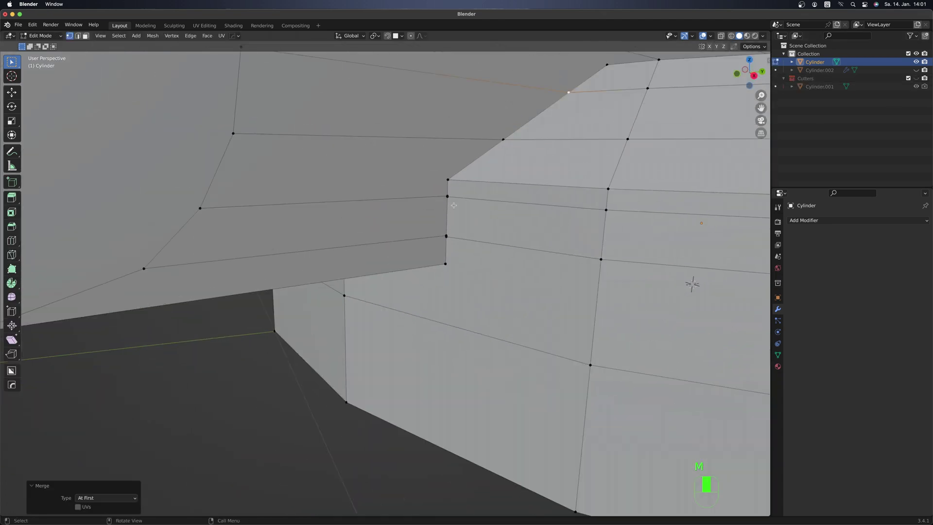
click(272, 369)
- Merge another pair of joint vertices and slide a vertex into place
middle_drag(340, 315, 413, 251)
key(m)
click(375, 290)
middle_drag(375, 290, 286, 310)
click(277, 336)
- Connect the notch corner vertices with a new edge and merge a vertex pair
key(Tab)
middle_drag(340, 335, 407, 272)
key(Tab)
key(1)
key(j)
key(Tab)
key(Tab)
key(2)
key(1)
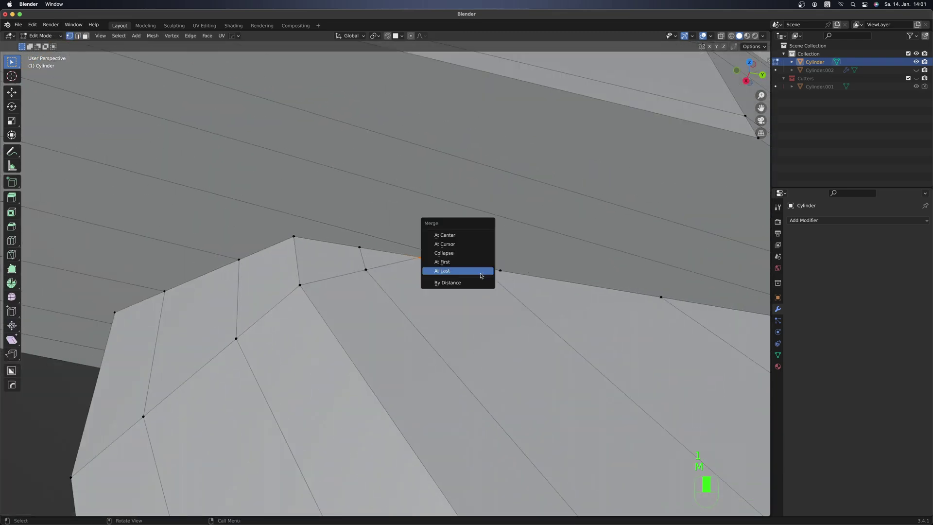
click(480, 276)
middle_drag(480, 275, 380, 143)
- Add a loop cut running along the hinge arm
key(ctrl+r)
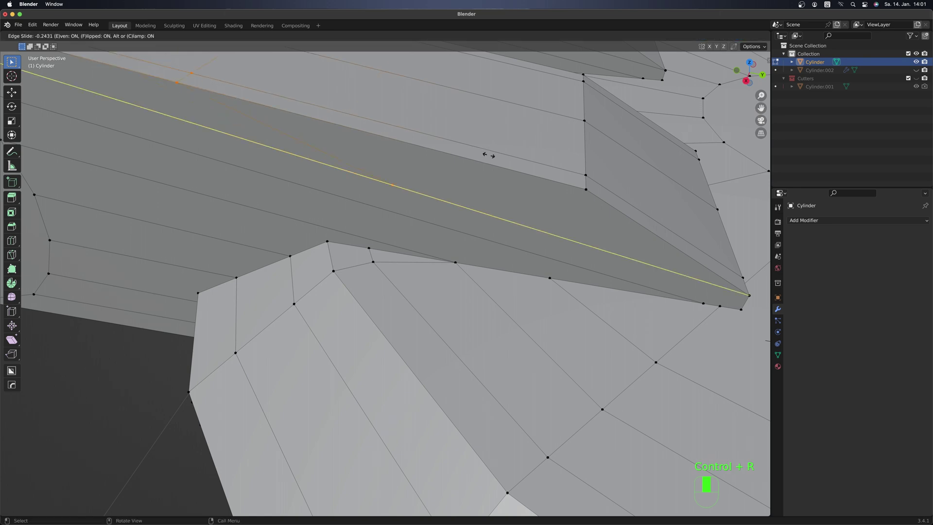
click(488, 155)
middle_drag(489, 155, 478, 191)
click(477, 191)
- Slide several arm vertices along their edges into alignment at the joint
click(383, 132)
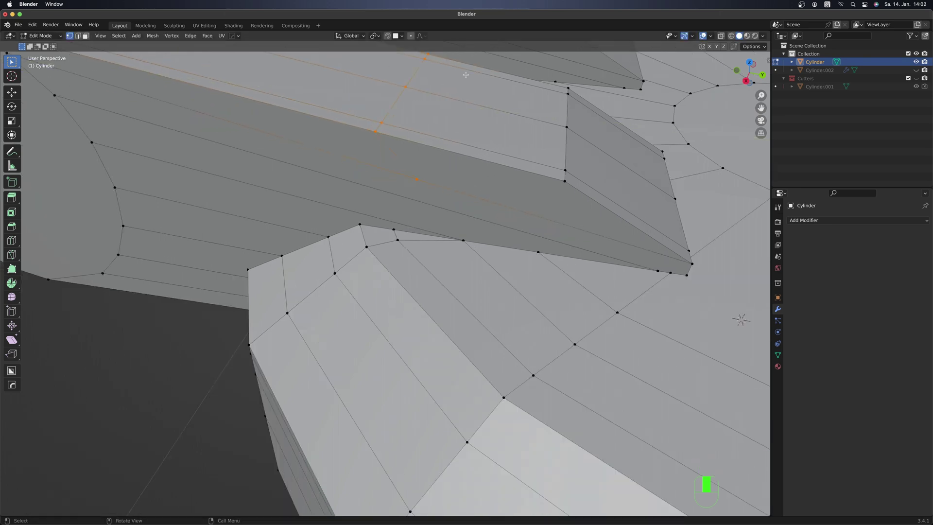
middle_drag(383, 132, 423, 146)
key(g)
key(g)
click(401, 189)
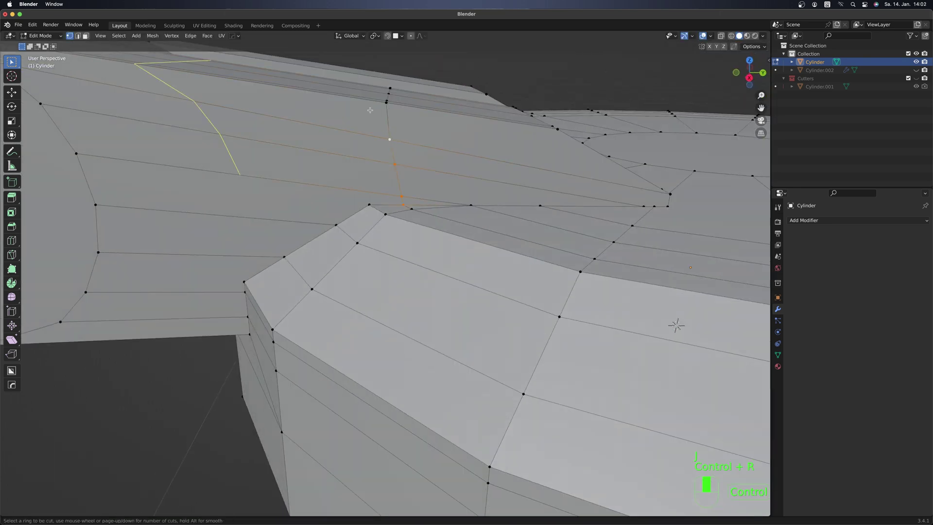
click(362, 190)
click(359, 193)
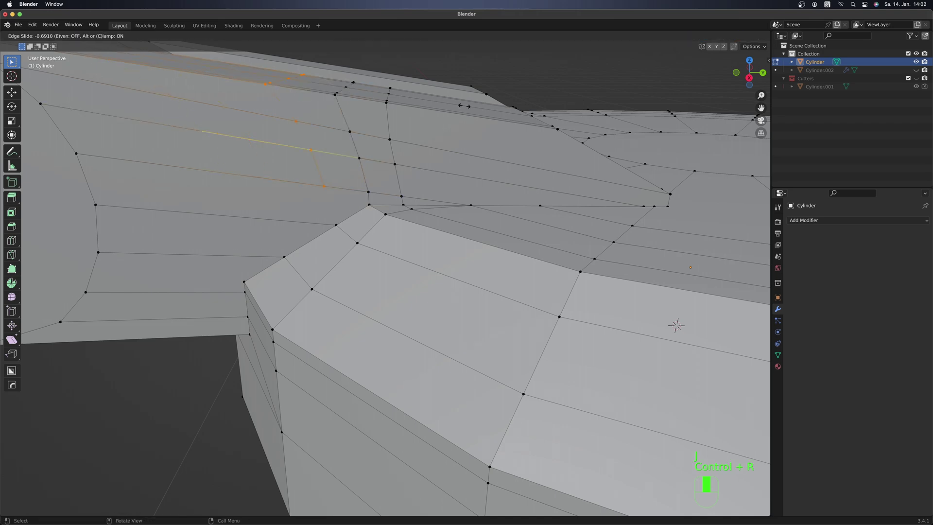
click(464, 105)
click(324, 186)
middle_drag(326, 177, 375, 277)
- Dissolve the extra edges at the joint with Ctrl+X
key(2)
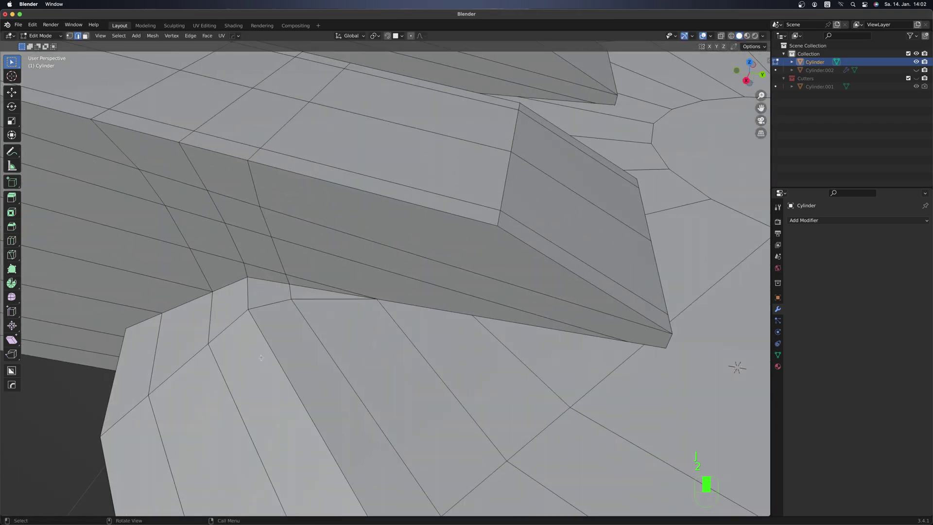
key(ctrl+x)
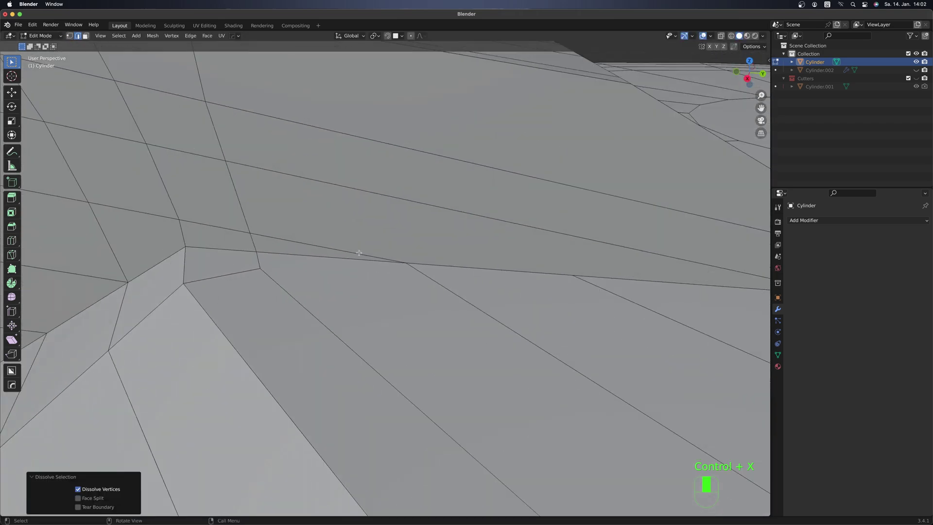
key(ctrl+x)
key(1)
scroll(361, 223, down, 3)
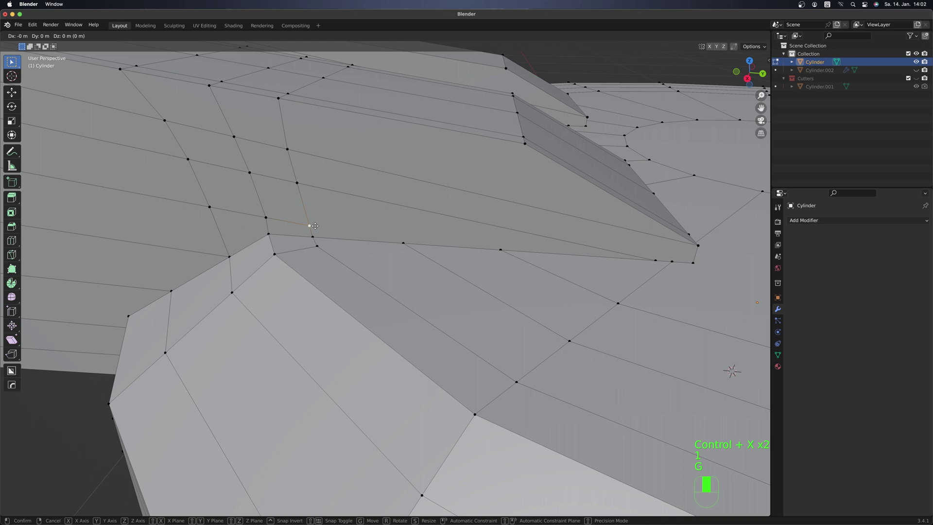
click(315, 226)
- Slide the arm's corner vertices into line along the long arm edge
key(2)
click(616, 237)
middle_drag(603, 234, 616, 236)
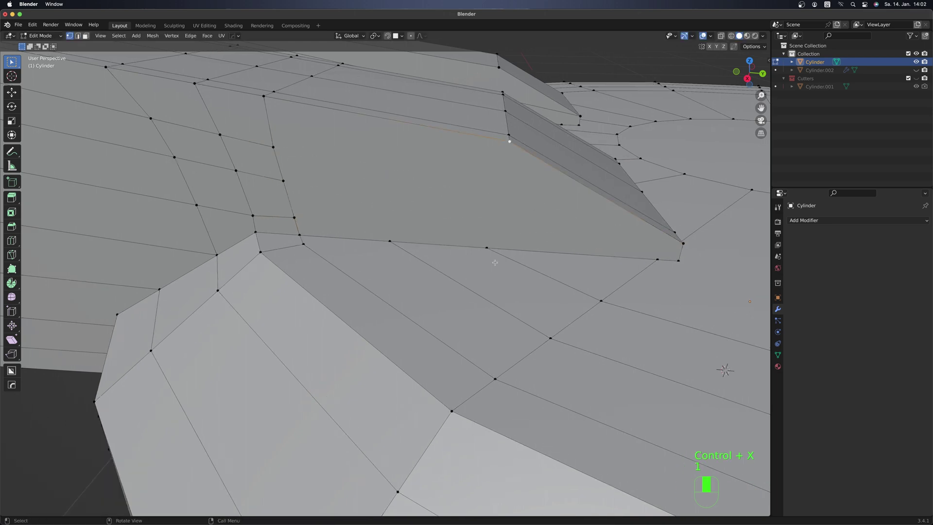
click(500, 253)
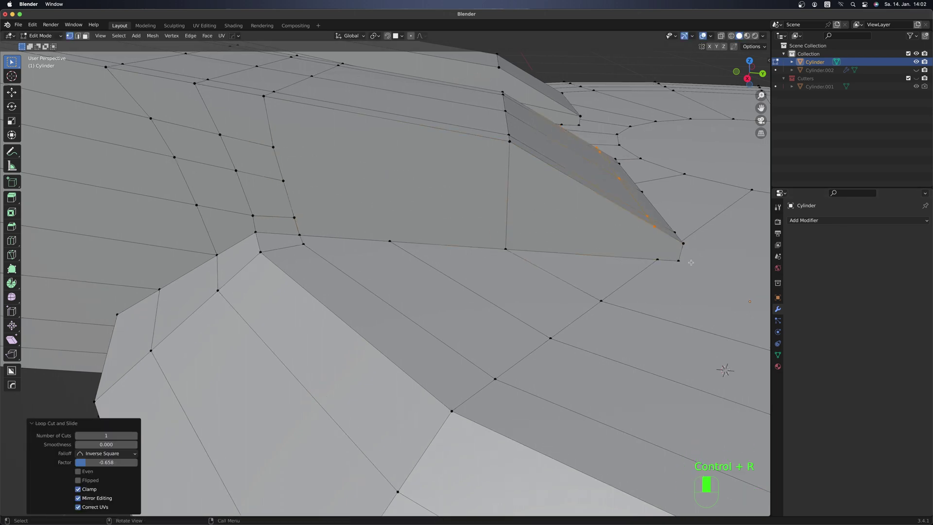
click(654, 226)
key(j)
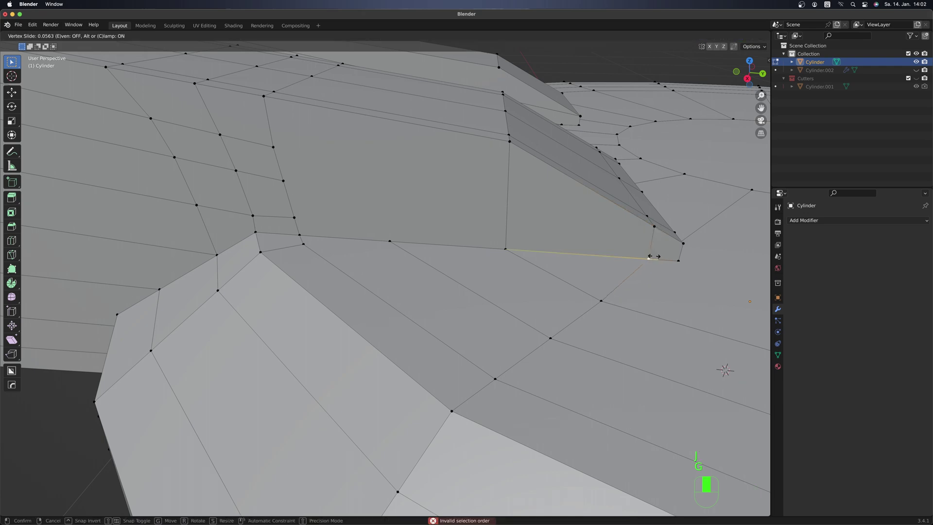
click(654, 256)
middle_drag(654, 256, 444, 346)
- Connect the remaining vertex pair on the arm with a new edge
key(2)
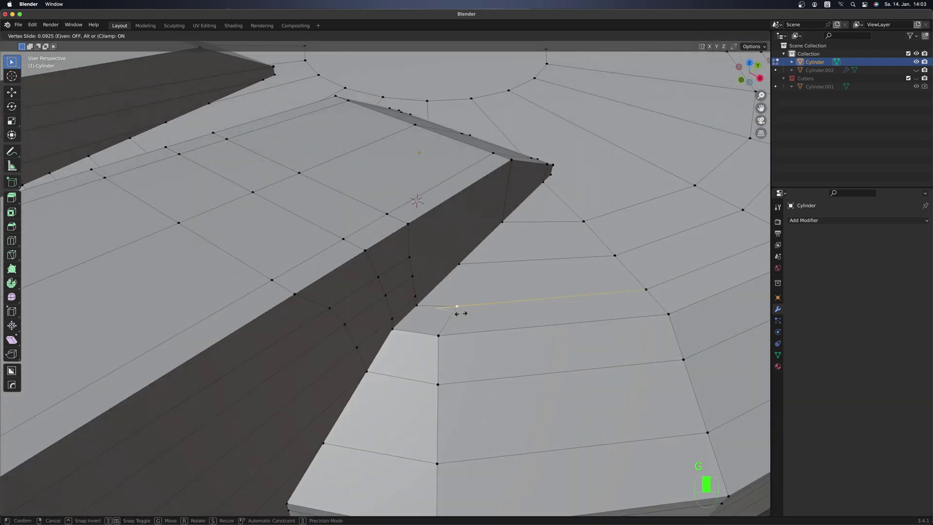
key(1)
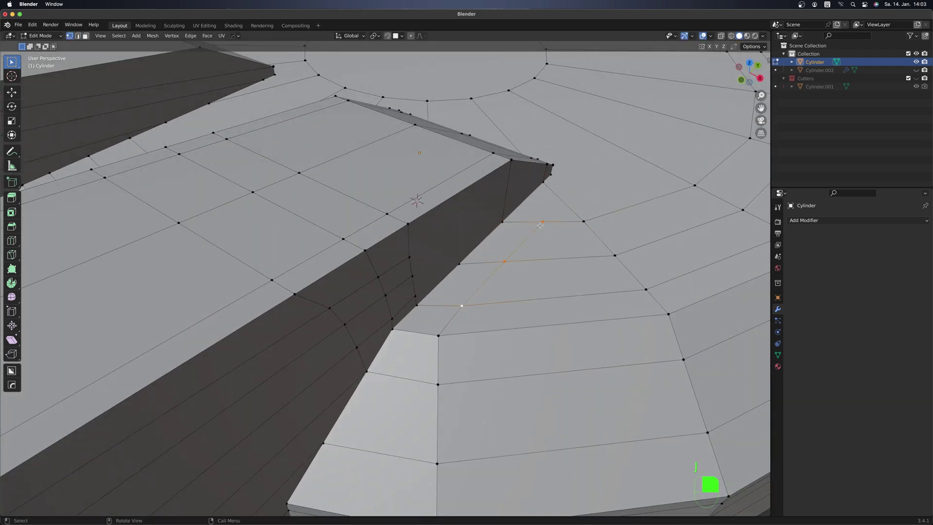
middle_drag(540, 224, 376, 286)
key(ctrl+r)
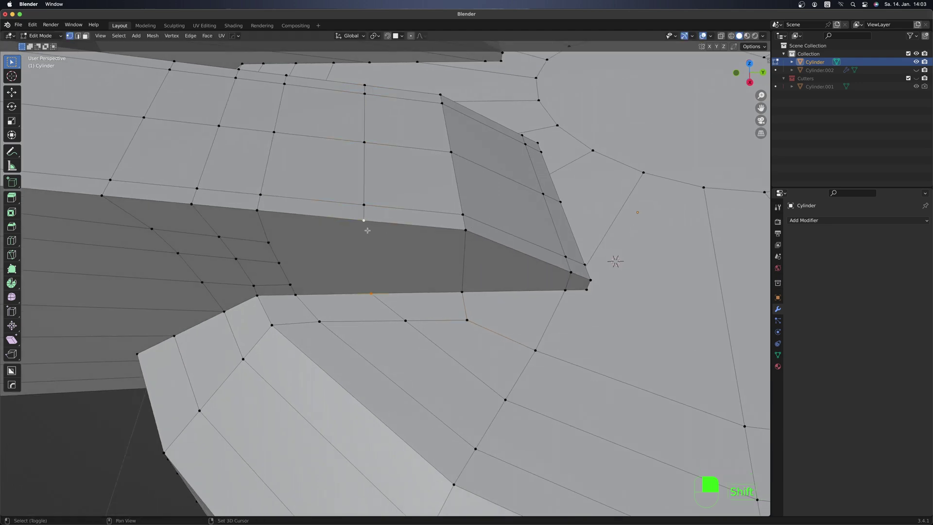
key(j)
middle_drag(368, 230, 410, 221)
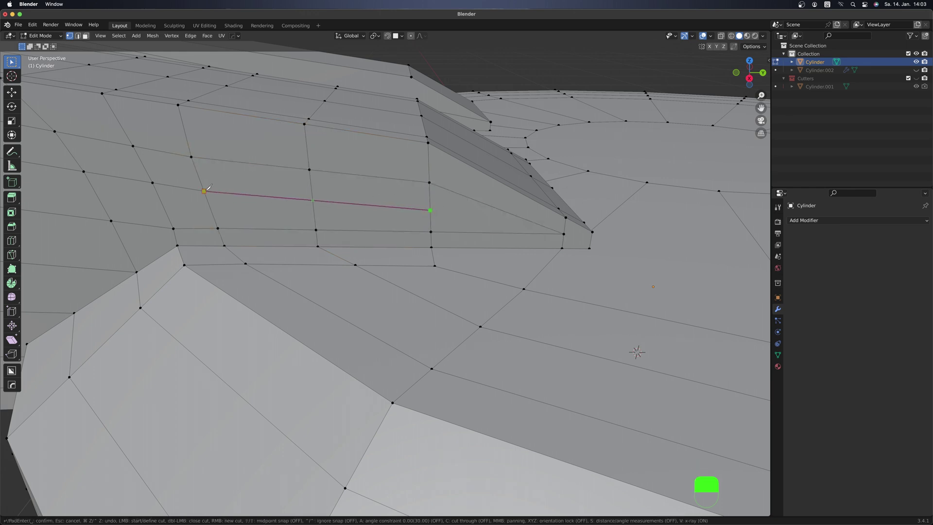
- Evenly space three vertex chains on the arm with LoopTools Gstretch
scroll(209, 204, down, 3)
key(g)
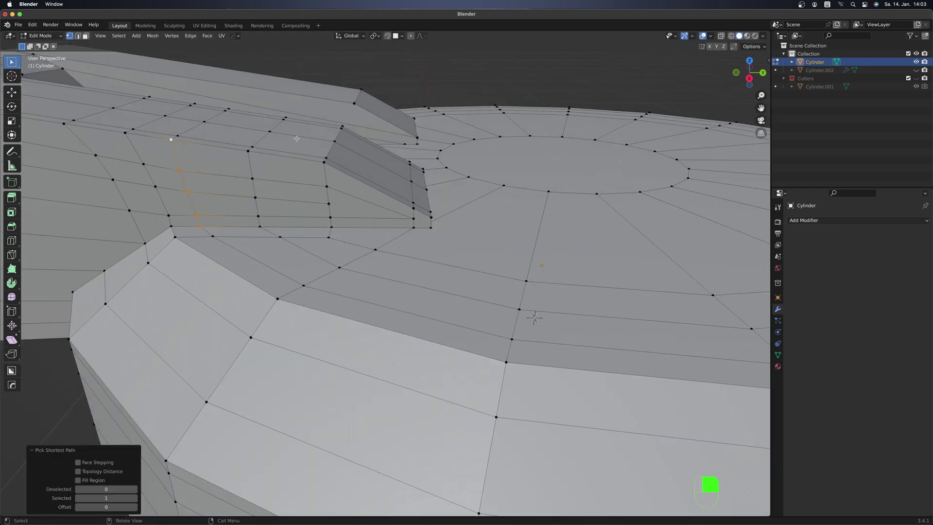
right_click(296, 138)
click(267, 249)
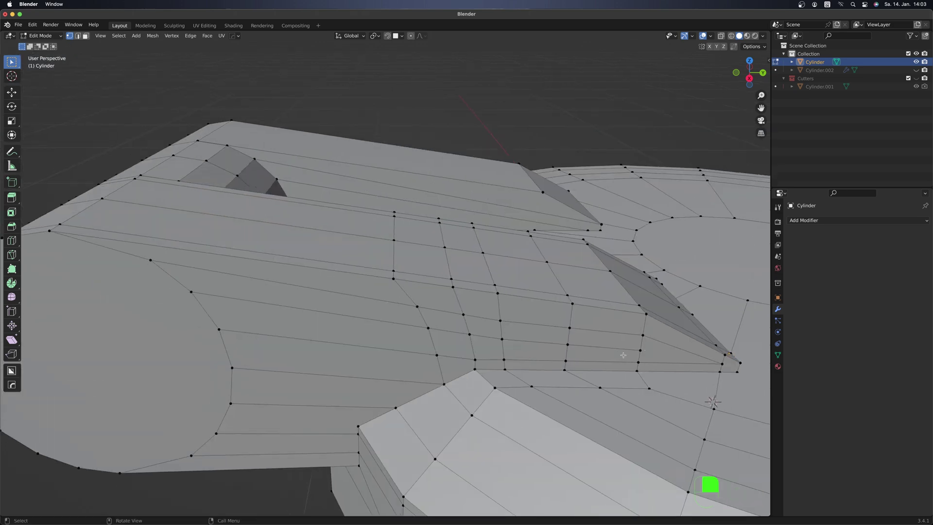
click(474, 370)
ctrl+click(452, 287)
right_click(501, 329)
click(501, 329)
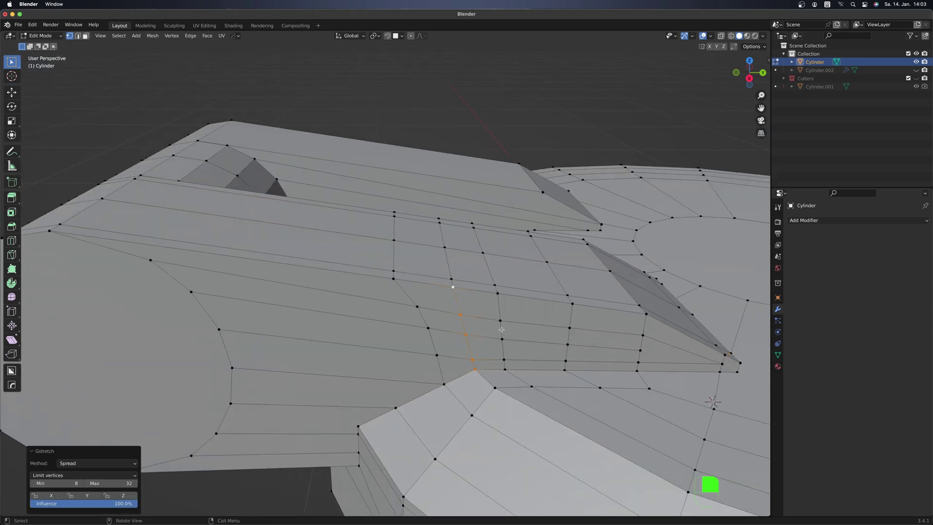
ctrl+click(435, 394)
right_click(445, 330)
click(445, 331)
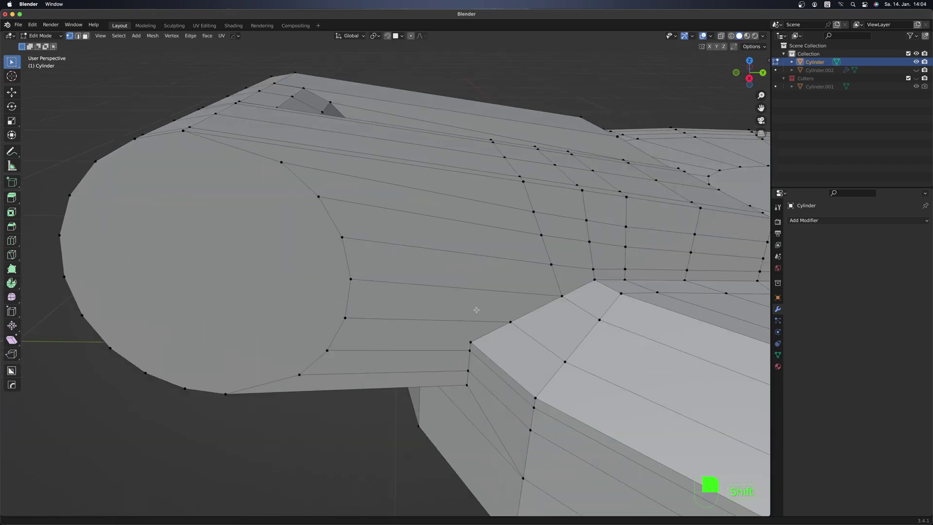
- Add a supporting loop cut near the hinge cylinder end and slide it into place
key(ctrl+r)
click(400, 142)
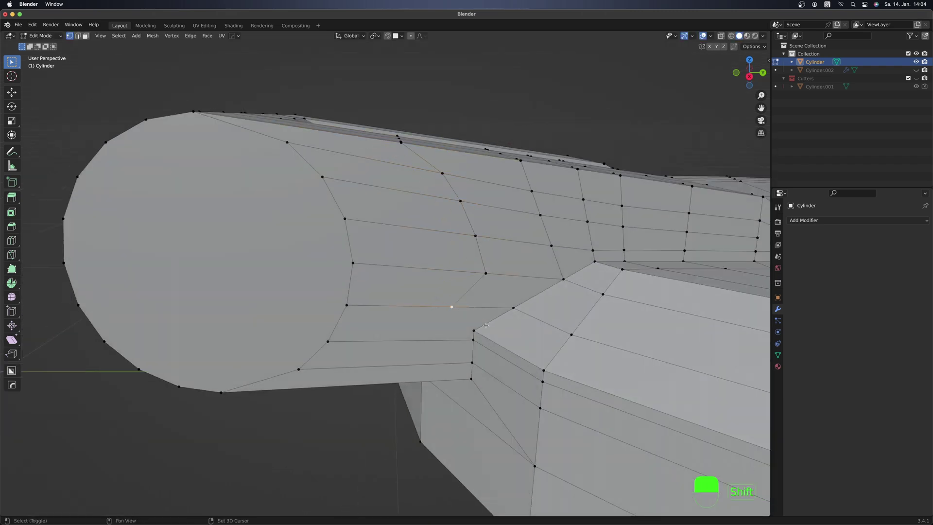
scroll(480, 302, up, 4)
scroll(501, 226, down, 5)
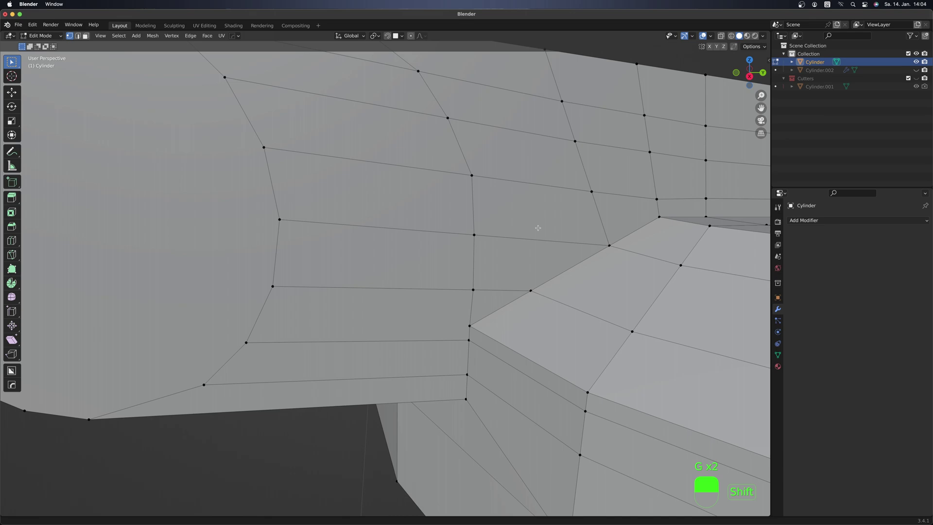
key(g)
key(g)
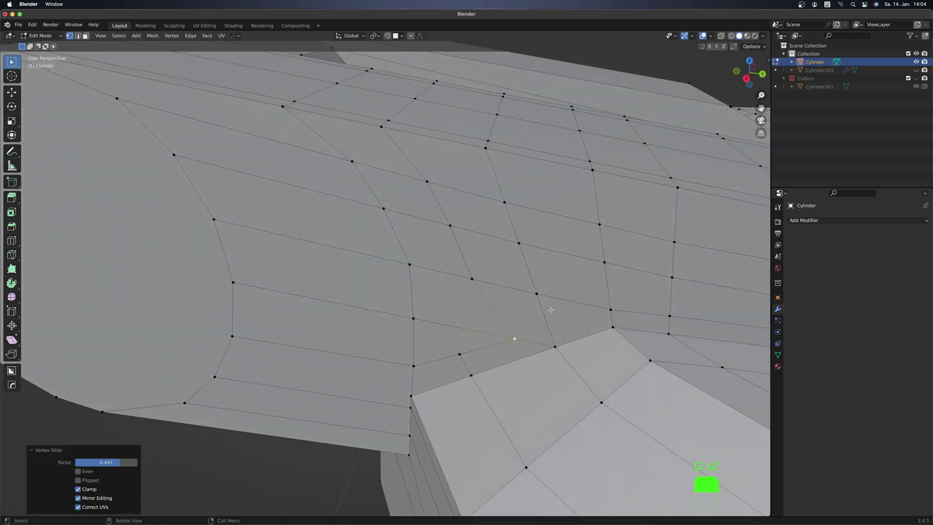
scroll(505, 332, down, 5)
- Add a second supporting loop around the arm beneath the hinge cylinder, sliding it into position
key(ctrl+r)
drag(418, 272, 490, 295)
middle_drag(489, 296, 430, 282)
key(g)
key(g)
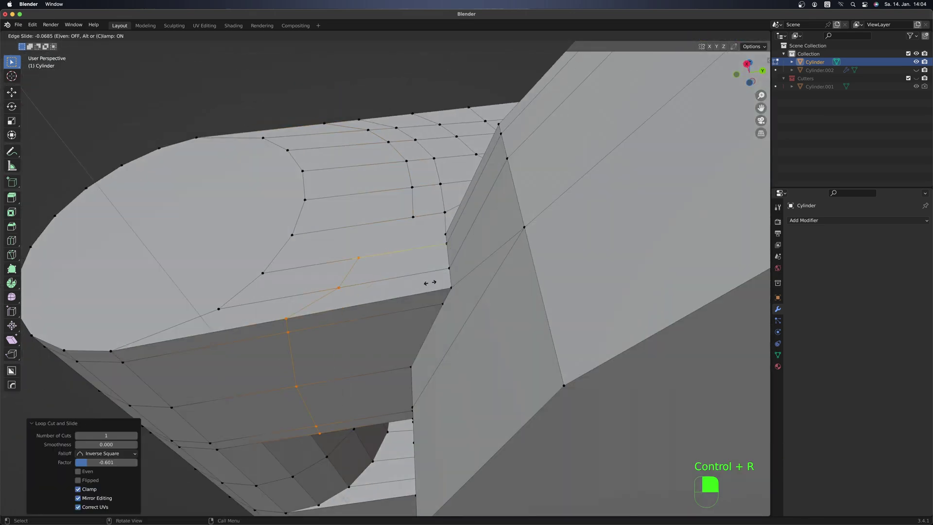
click(427, 252)
shift+click(413, 228)
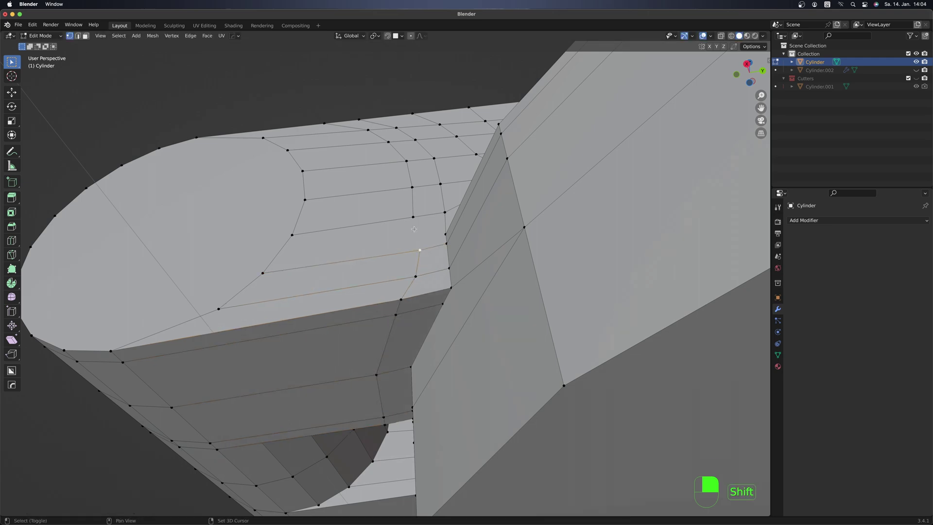
key(Tab)
key(Tab)
middle_drag(411, 215, 523, 319)
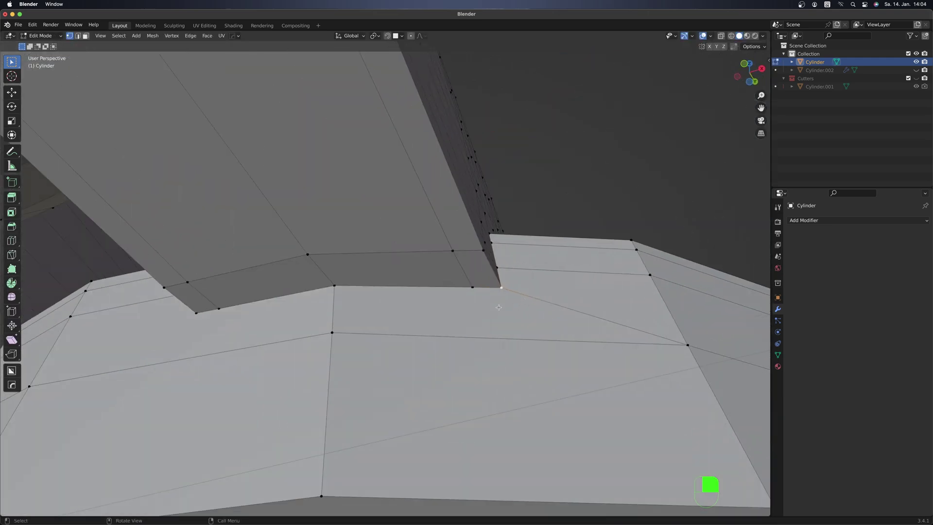
middle_drag(498, 307, 388, 316)
- Add a level-2 Subdivision modifier to the hatch, then return to face editing
scroll(388, 316, down, 5)
key(Tab)
key(ctrl+2)
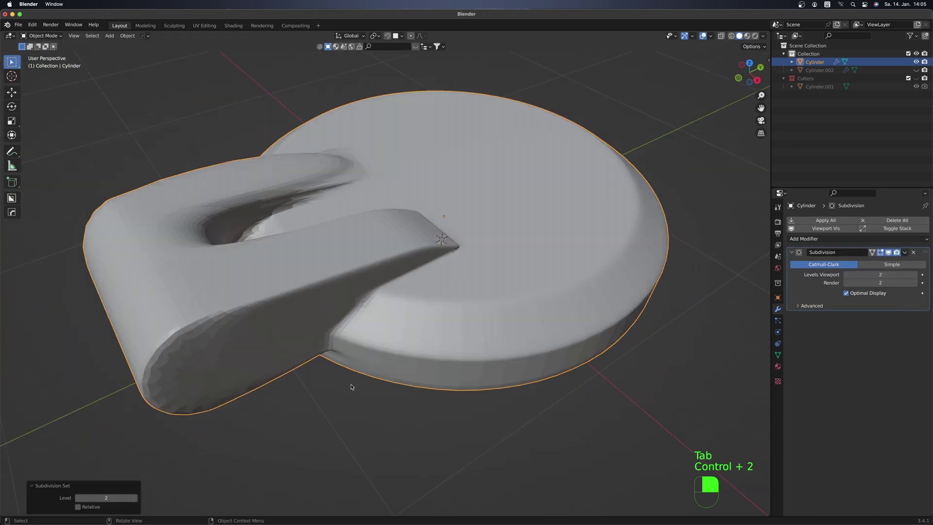
key(Tab)
key(3)
middle_drag(352, 387, 215, 307)
- Select the hinge cylinder's end cap face
right_click(297, 287)
key(Tab)
middle_drag(297, 287, 288, 272)
key(Tab)
key(a)
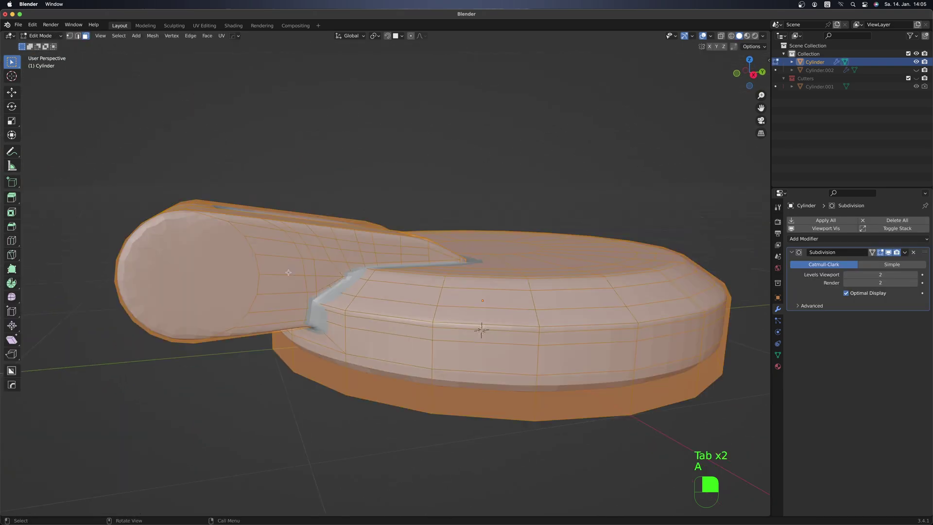
click(268, 302)
scroll(262, 290, up, 4)
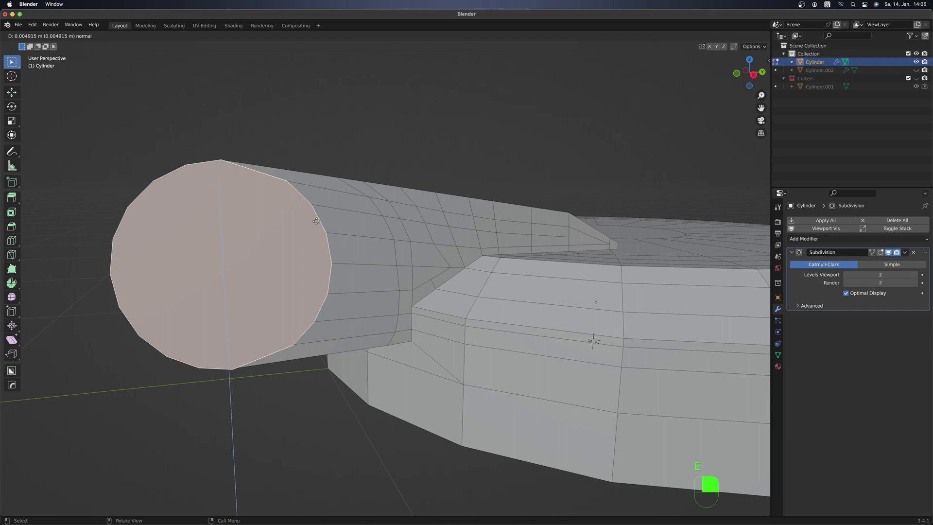
middle_drag(305, 225, 335, 272)
key(Tab)
key(ctrl+a)
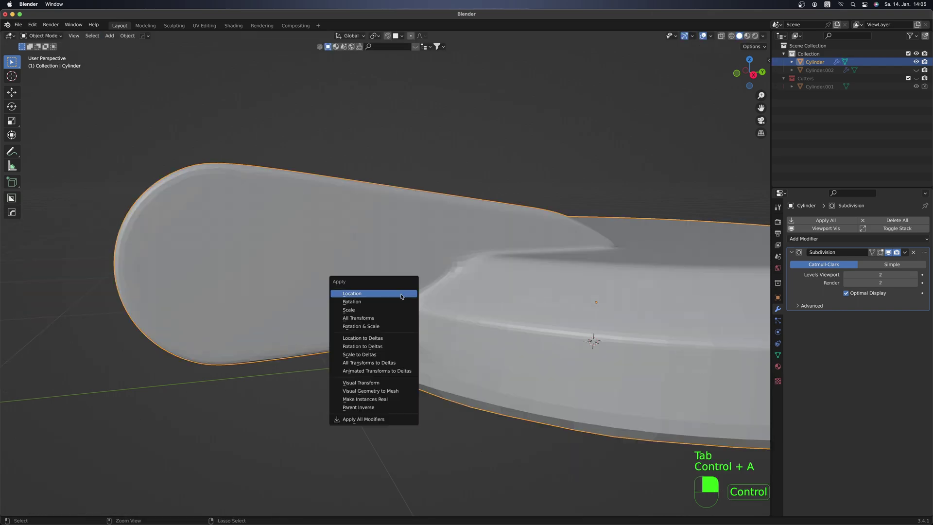
key(Tab)
- Make the end cap perfectly circular with LoopTools Circle and scale it
right_click(340, 231)
click(406, 239)
scroll(427, 233, up, 3)
key(s)
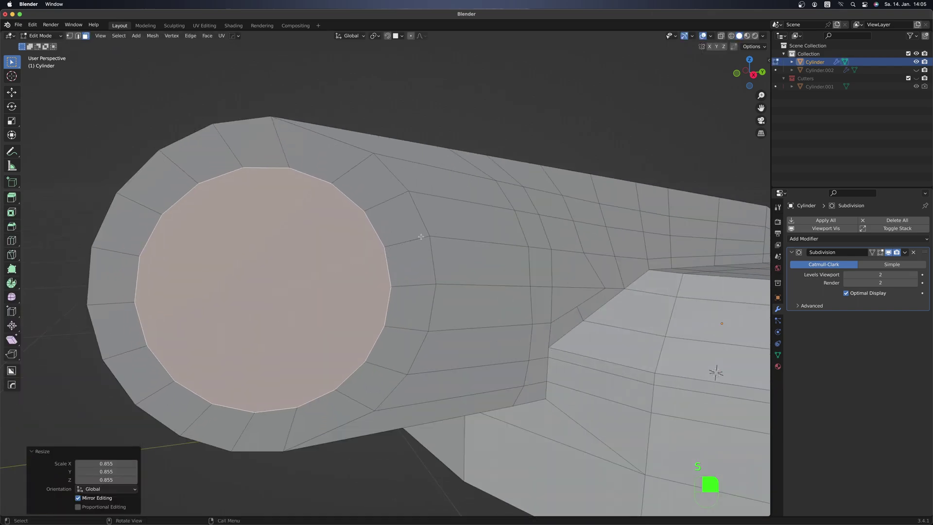
- Inset the cap face and merge the inner ring's vertices at its centre
key(i)
click(416, 245)
key(e)
click(427, 239)
key(ctrl+z)
key(m)
click(297, 267)
middle_drag(298, 266, 456, 374)
scroll(327, 294, down, 5)
- Mark the hatch edges for bevelling through the HOps Q menu
key(Tab)
key(Tab)
key(ctrl+r)
click(404, 389)
key(ctrl+z)
key(q)
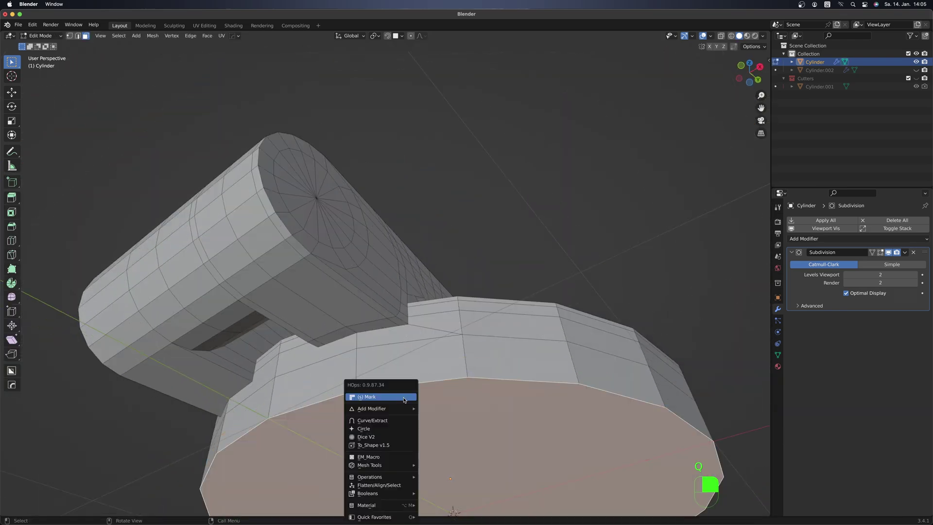
click(404, 399)
- Add a HOps bevel to the hatch and move it above the Subdivision modifier
key(Tab)
key(q)
click(515, 378)
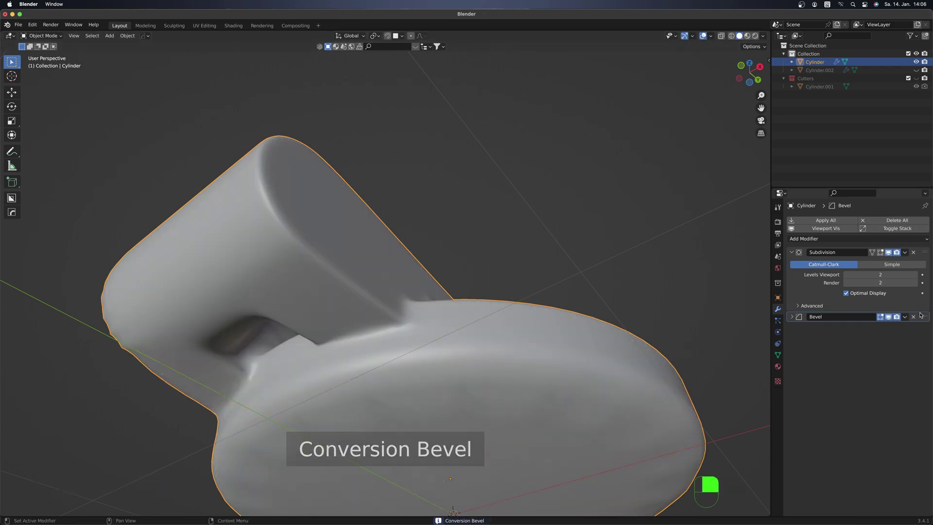
drag(923, 316, 923, 253)
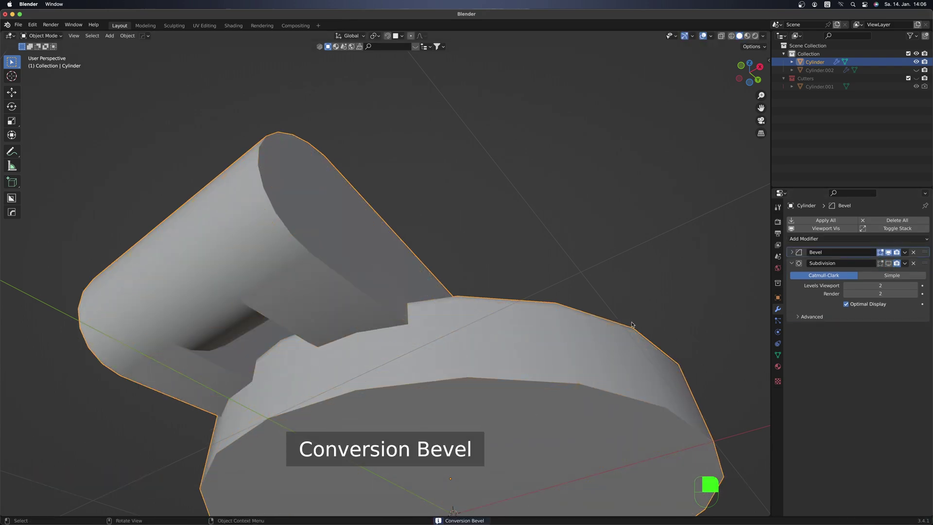
- Reopen the mesh in vertex mode and connect the bottom vertices with J
middle_drag(632, 325, 336, 405)
scroll(336, 404, up, 5)
key(Tab)
key(Tab)
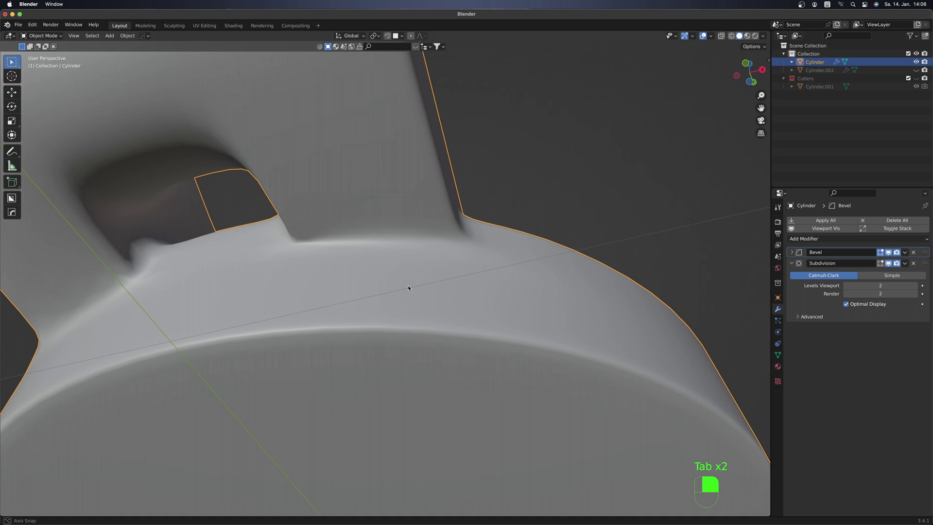
key(Tab)
key(1)
key(j)
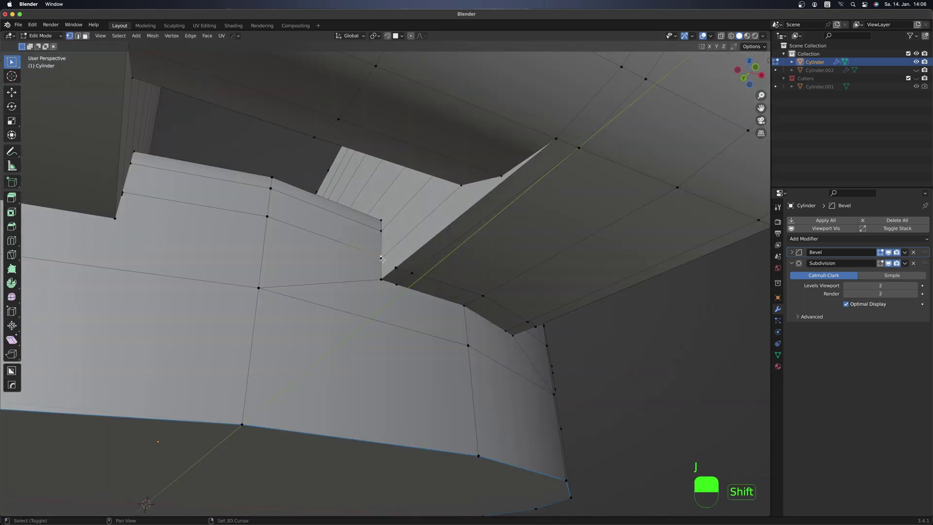
click(363, 298)
middle_drag(363, 298, 514, 280)
key(Tab)
key(Tab)
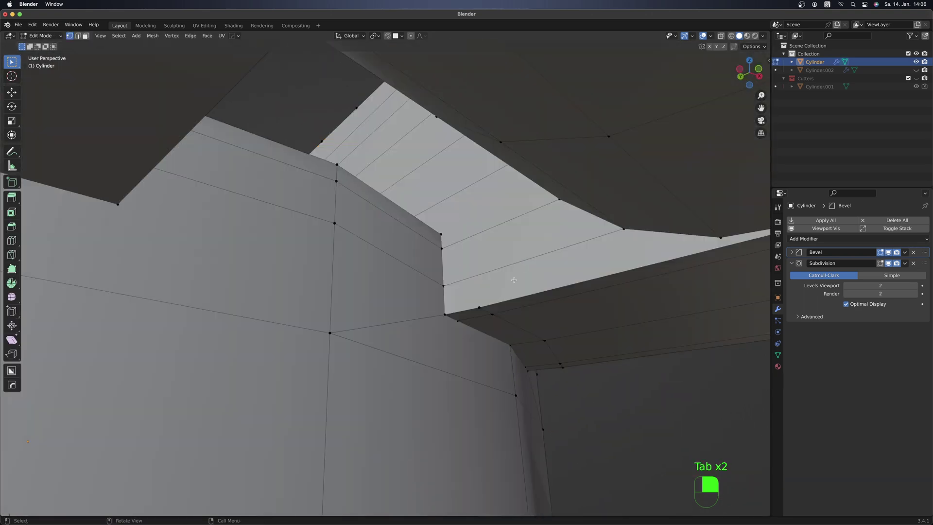
- Finish the vertex slide on the slot and preview the smoothed hatch around the cut
click(336, 263)
key(Tab)
- Select a shortest edge path by the cut and check the smoothed slot from below and above
key(Tab)
middle_drag(337, 262, 355, 292)
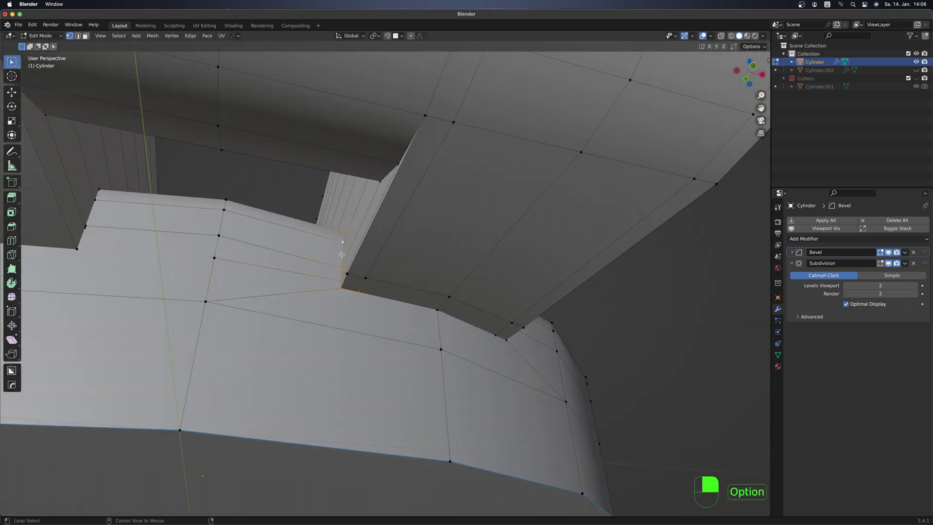
middle_drag(446, 372, 545, 407)
ctrl+click(534, 388)
key(Tab)
middle_drag(516, 353, 513, 169)
key(Tab)
middle_drag(470, 144, 458, 249)
middle_drag(419, 315, 375, 414)
- In vertex mode, slide a vertex along the slot and inspect it from low and top views
key(1)
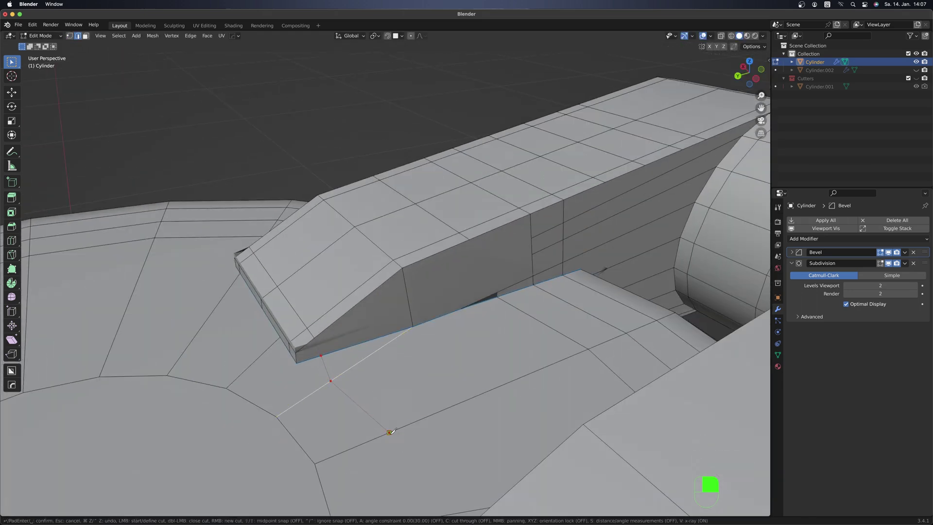
right_click(336, 376)
middle_drag(336, 377, 360, 351)
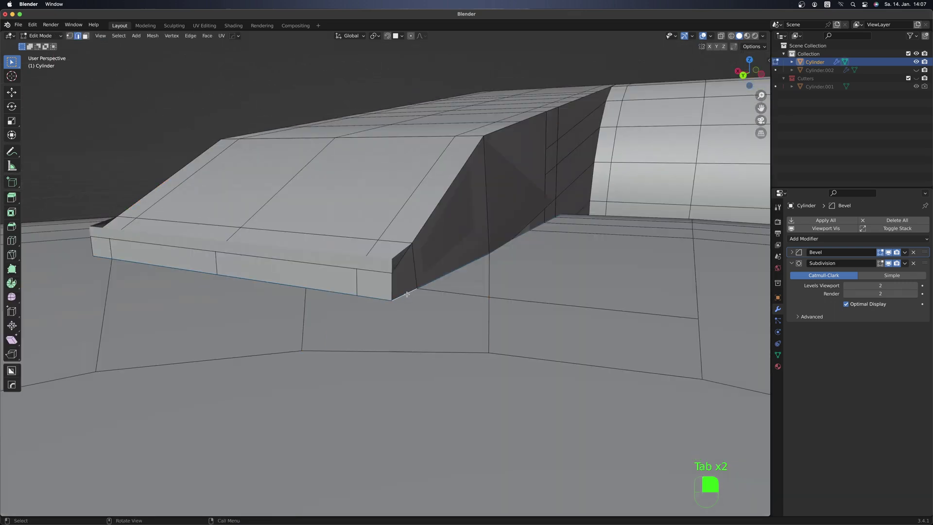
middle_drag(407, 294, 395, 354)
key(1)
middle_drag(325, 367, 437, 316)
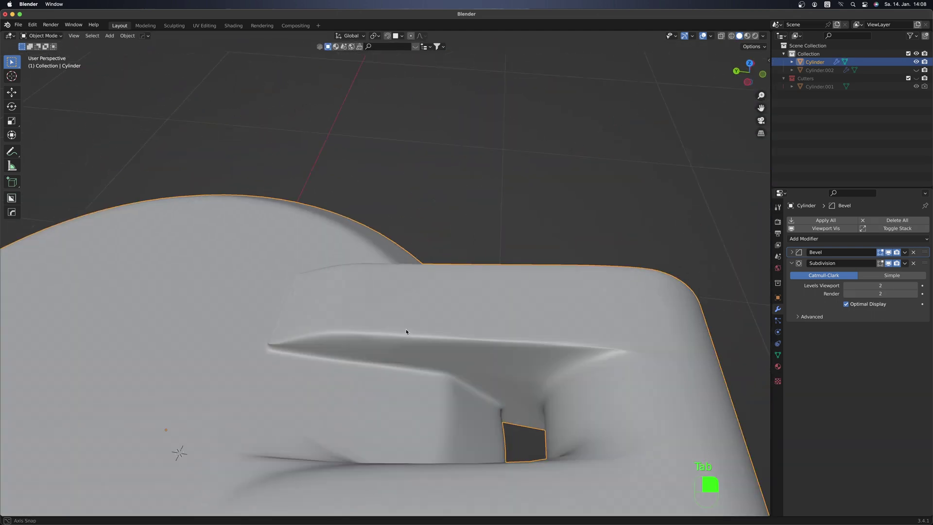
middle_drag(406, 329, 463, 339)
- Select the vertex path running down the slot wall
key(Tab)
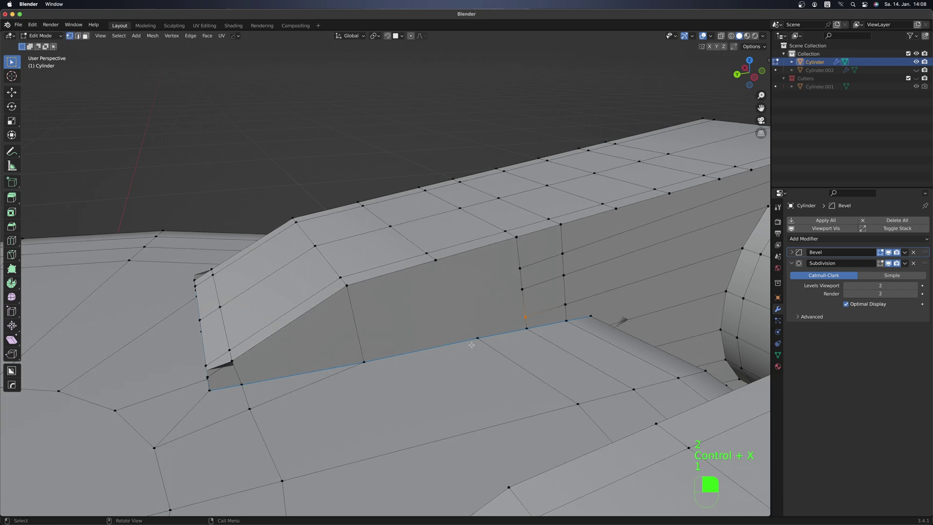
ctrl+click(527, 331)
shift+middle_drag(567, 326, 442, 406)
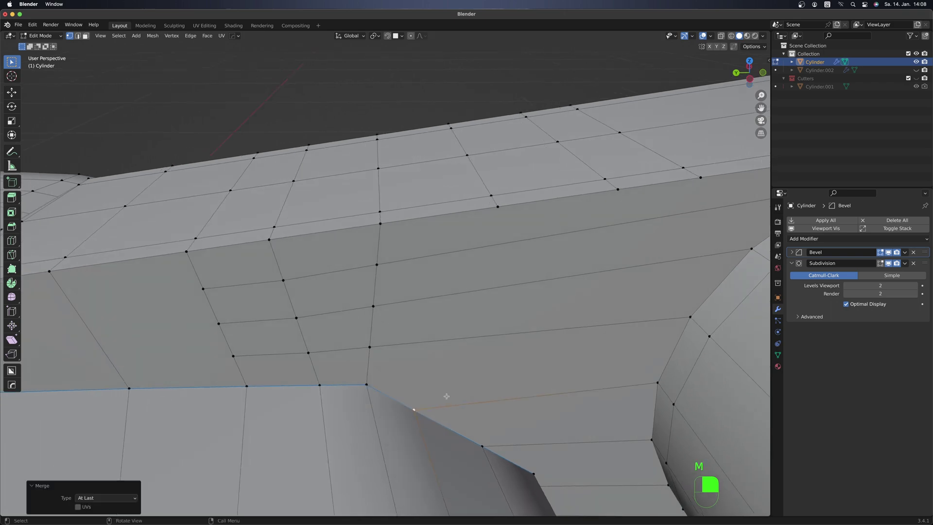
middle_drag(544, 385, 589, 344)
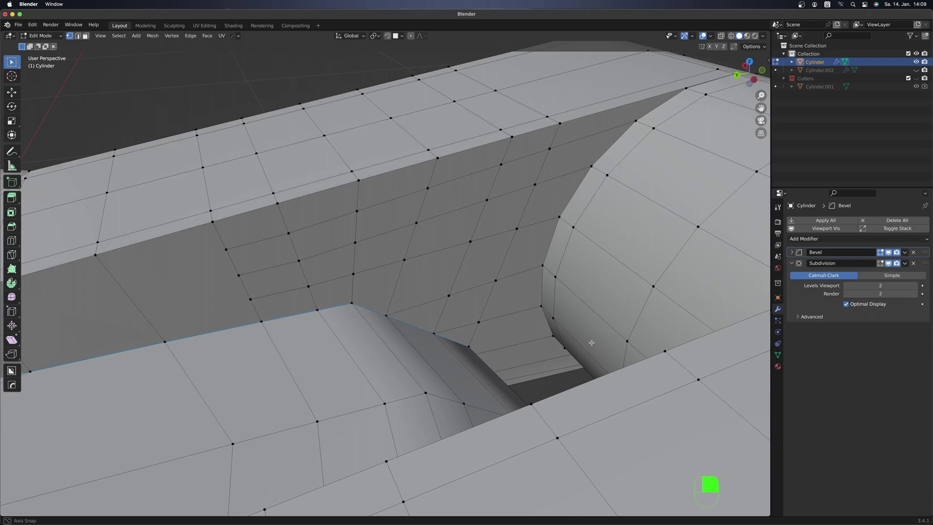
- Add a new edge loop across the slotted mesh with Ctrl+R
key(ctrl+r)
click(589, 344)
click(558, 292)
middle_drag(559, 292, 451, 295)
- Knife-cut across the slot and slide a vertex to tidy the new edges
key(2)
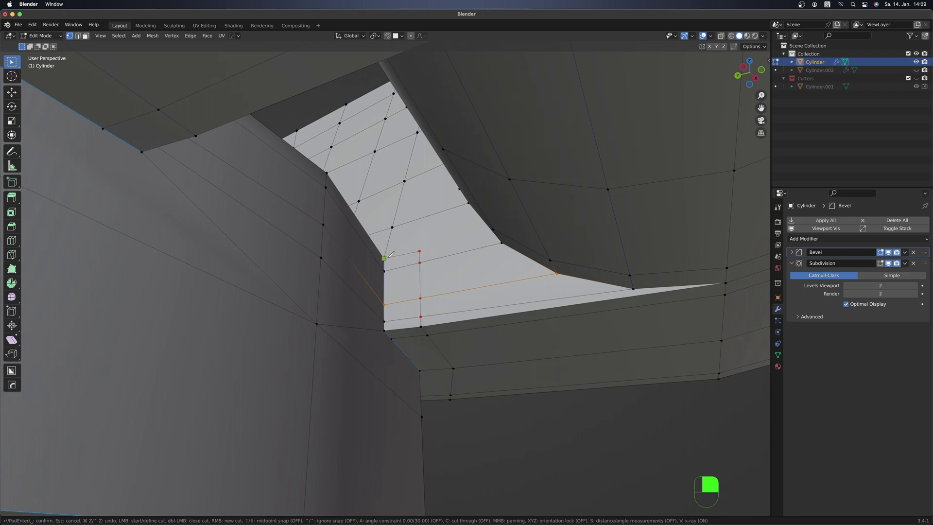
key(Return)
middle_drag(391, 253, 491, 202)
key(3)
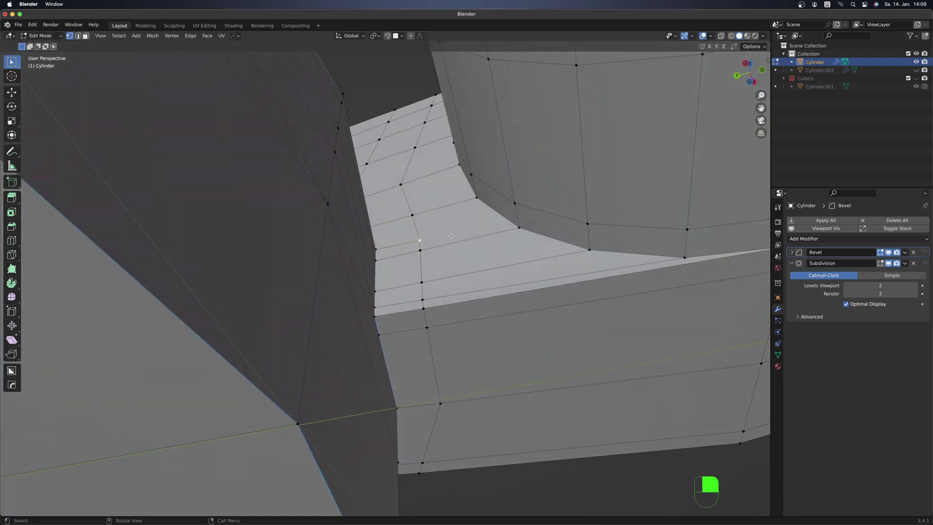
click(428, 225)
middle_drag(427, 225, 444, 278)
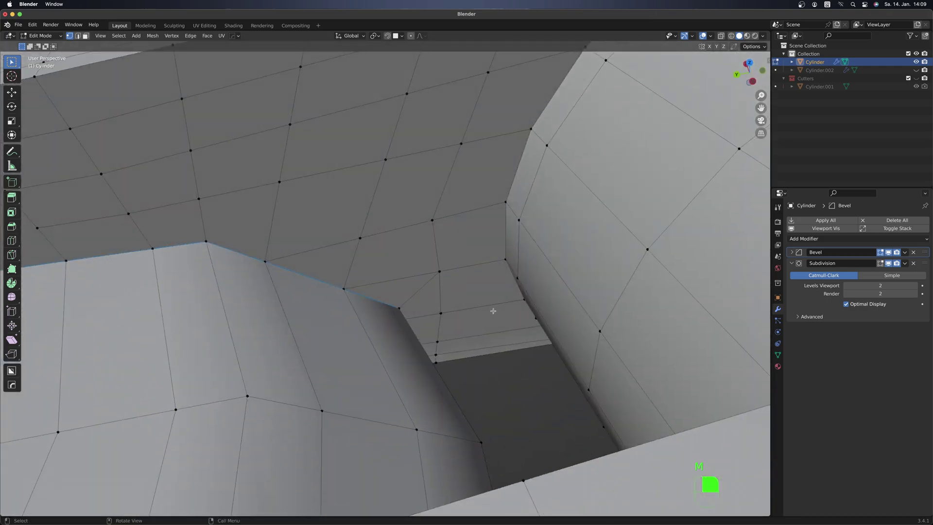
middle_drag(493, 311, 527, 329)
- Add an edge loop on the hinge cylinder and review both slots in the smoothed view
key(ctrl+r)
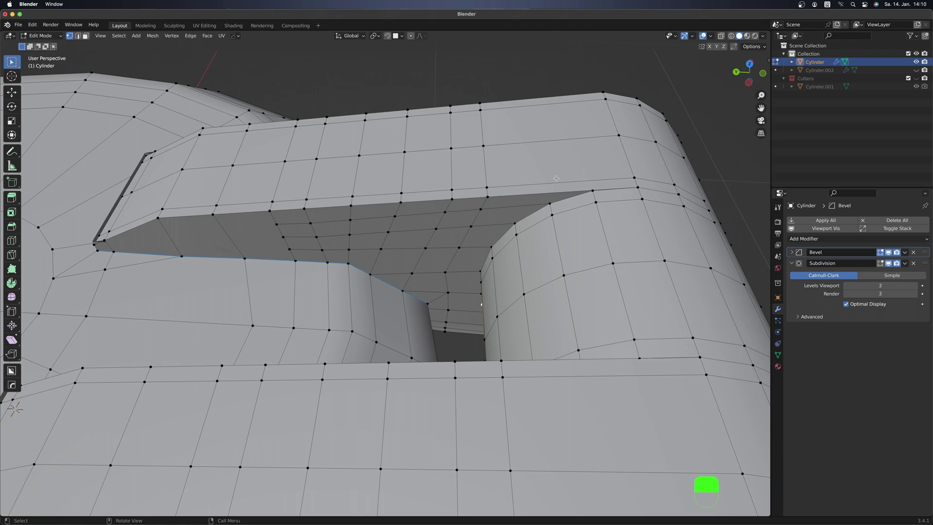
key(Tab)
middle_drag(563, 186, 451, 224)
key(Tab)
scroll(451, 224, up, 6)
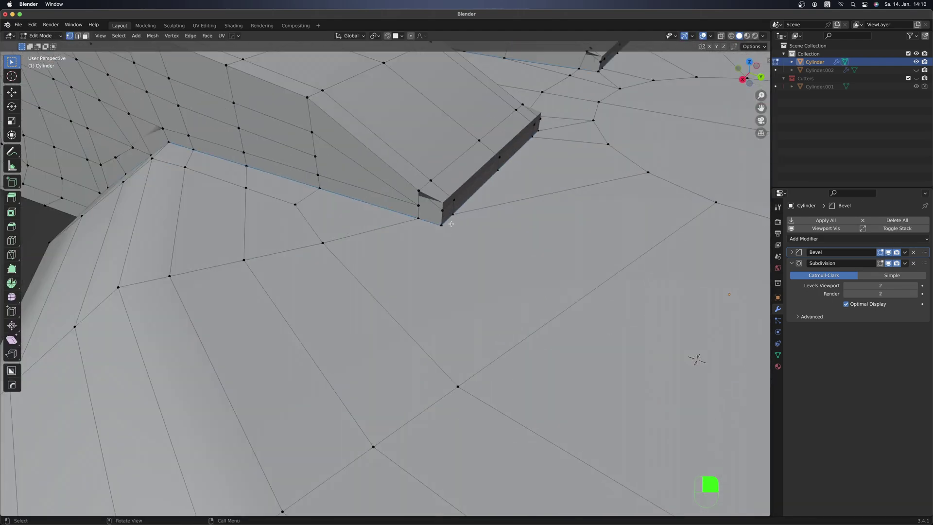
middle_drag(487, 348, 381, 284)
middle_drag(459, 202, 450, 226)
- Return to Object Mode and bring up the HardOps Q operations menu
key(Tab)
key(Tab)
scroll(322, 241, down, 3)
key(Tab)
key(q)
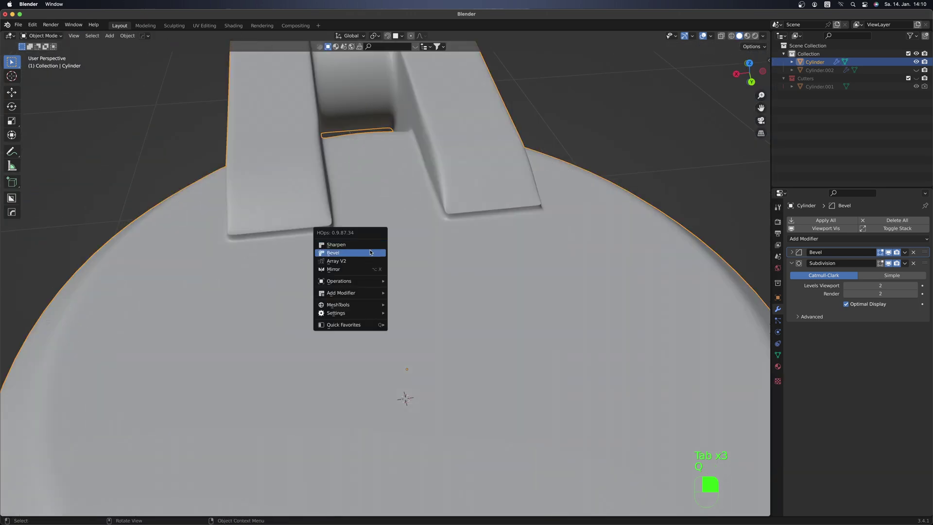
- Set the HardOps bevel to 2 segments at 0.0091 width and view the mesh as wireframe
click(642, 200)
middle_drag(646, 200, 431, 424)
key(alt+v)
key(alt+v)
- Select the edge path beside the slot and check it against the whole object
key(Tab)
scroll(266, 279, up, 3)
ctrl+click(266, 279)
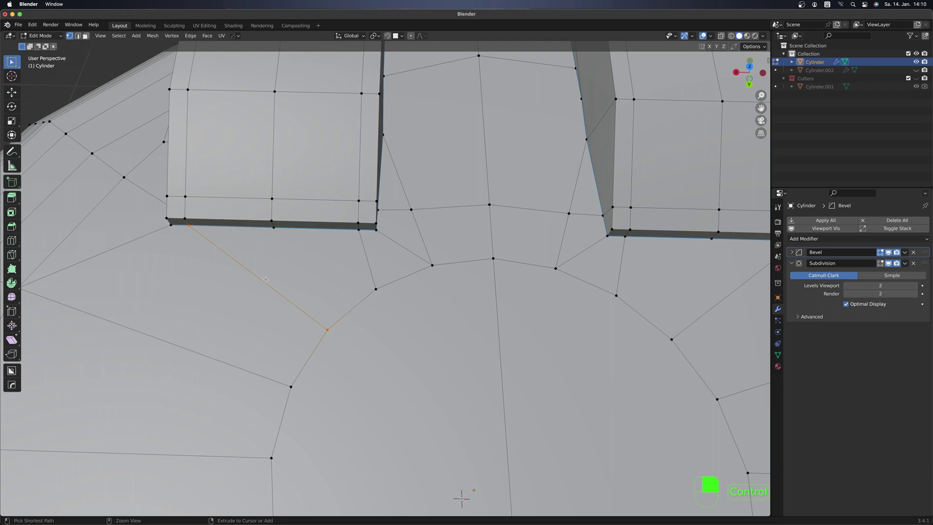
middle_drag(266, 279, 420, 235)
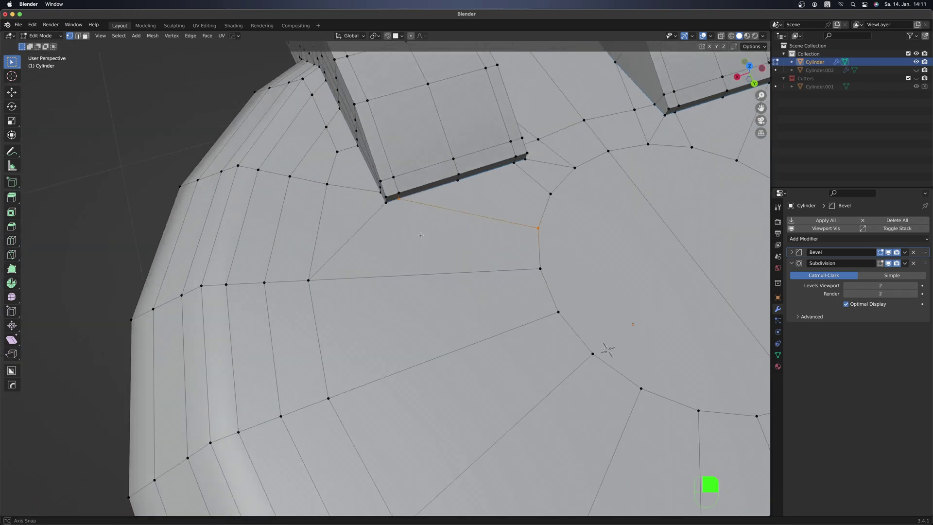
key(Tab)
scroll(423, 233, down, 5)
- Dissolve the stray edges beside the hinge-arm slots with Ctrl+X
key(Tab)
middle_drag(485, 292, 483, 385)
scroll(534, 242, up, 3)
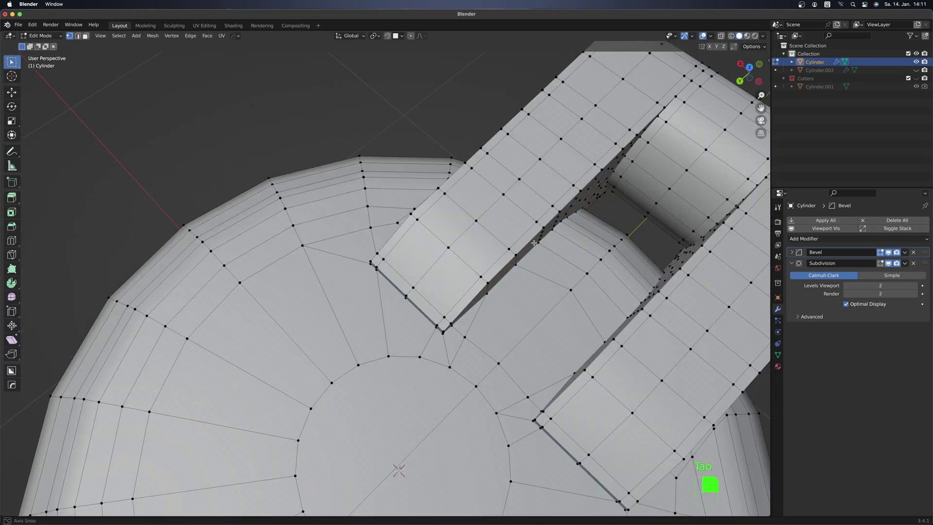
middle_drag(533, 242, 583, 301)
scroll(597, 315, up, 4)
key(2)
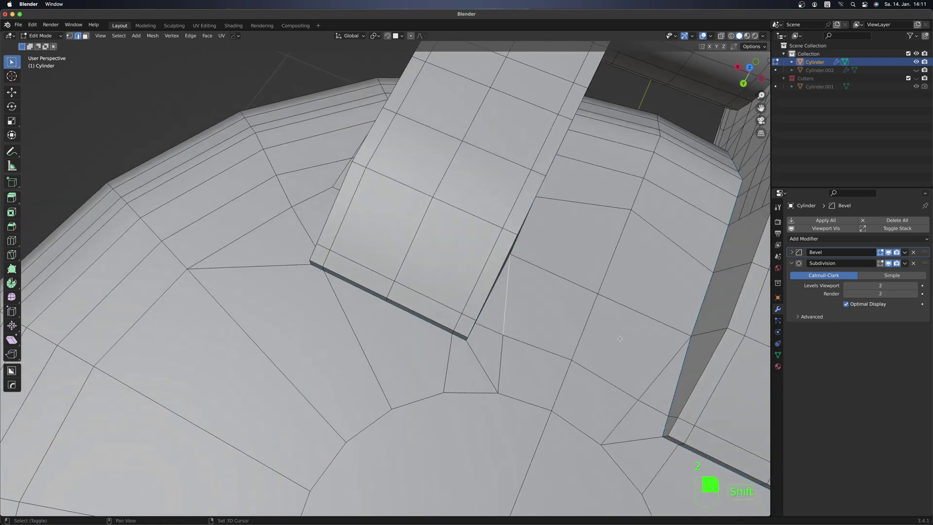
key(ctrl+x)
- Mark the selected slot edges sharp, then switch to vertex selection
middle_drag(620, 338, 519, 277)
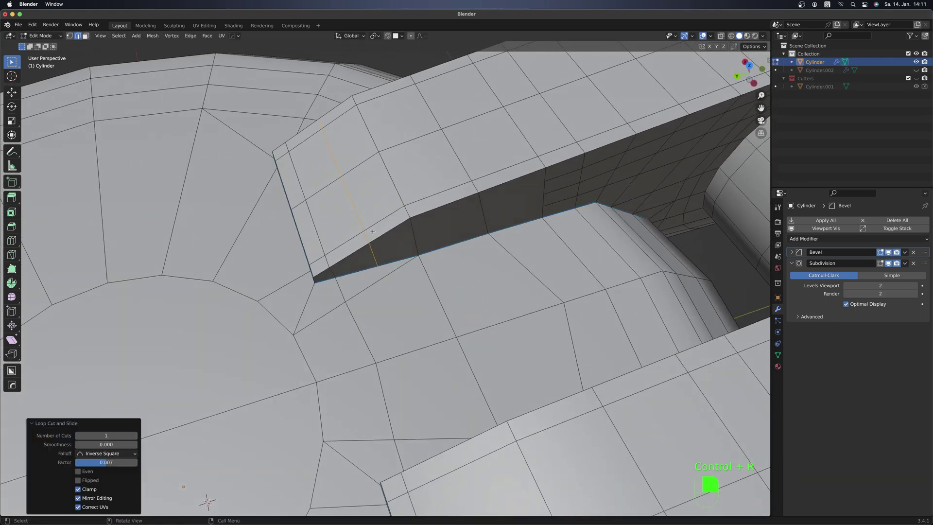
middle_drag(372, 231, 509, 169)
key(Tab)
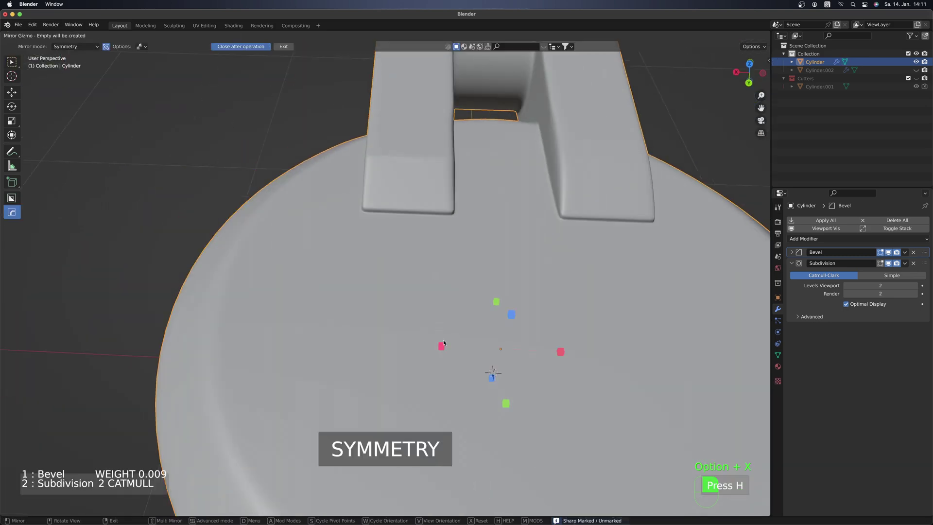
key(Tab)
key(alt+v)
key(Tab)
key(1)
scroll(477, 179, up, 3)
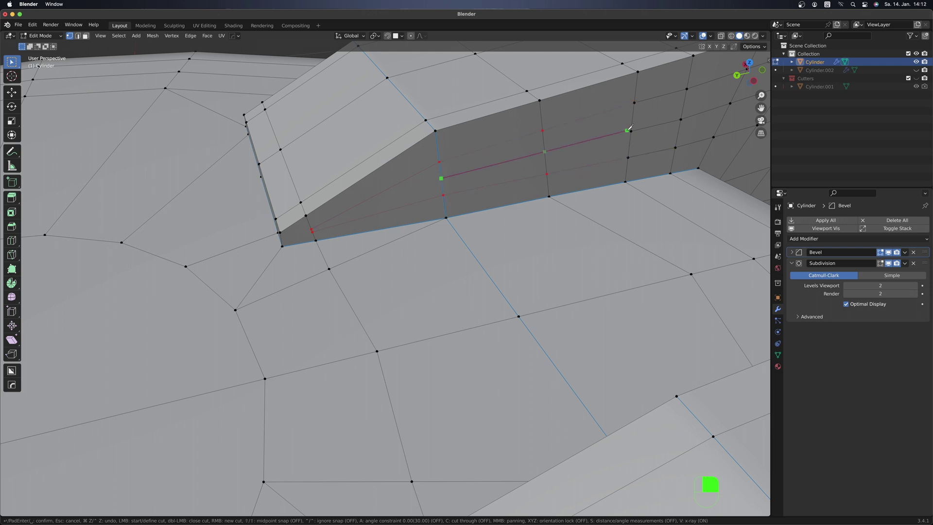
- Merge the selected rim vertices at the last one and check the smoothed result
click(316, 236)
key(Tab)
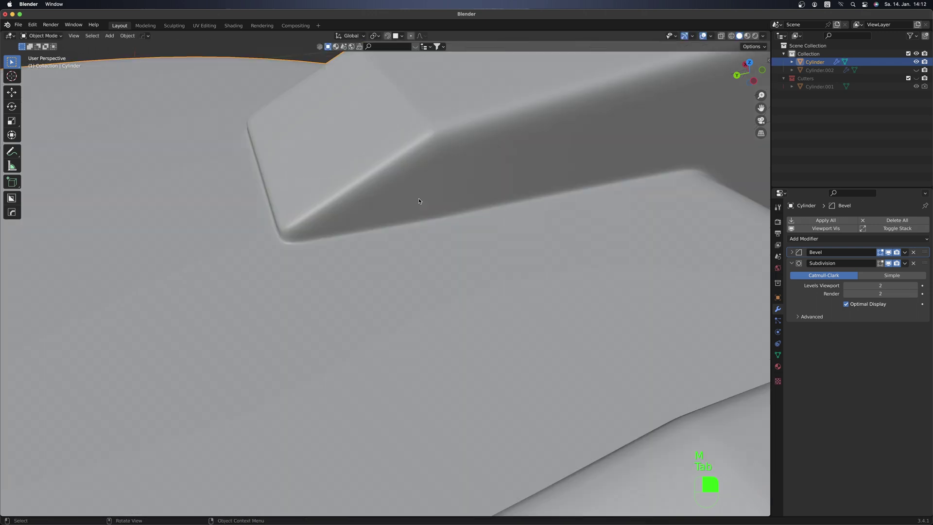
middle_drag(418, 198, 416, 288)
key(Tab)
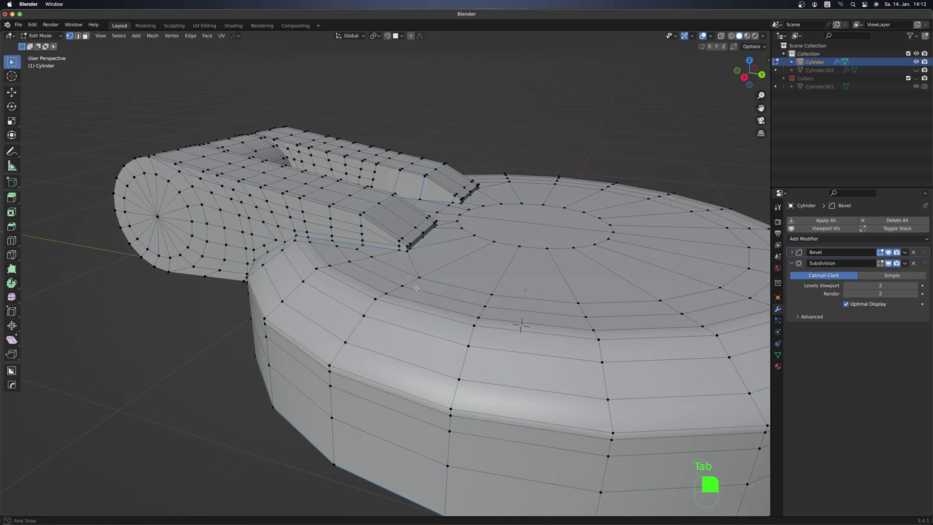
middle_drag(331, 294, 438, 337)
- Move a rim vertex into place and inspect the area below the rim
key(g)
key(Tab)
key(Tab)
scroll(505, 329, up, 2)
middle_drag(506, 329, 434, 227)
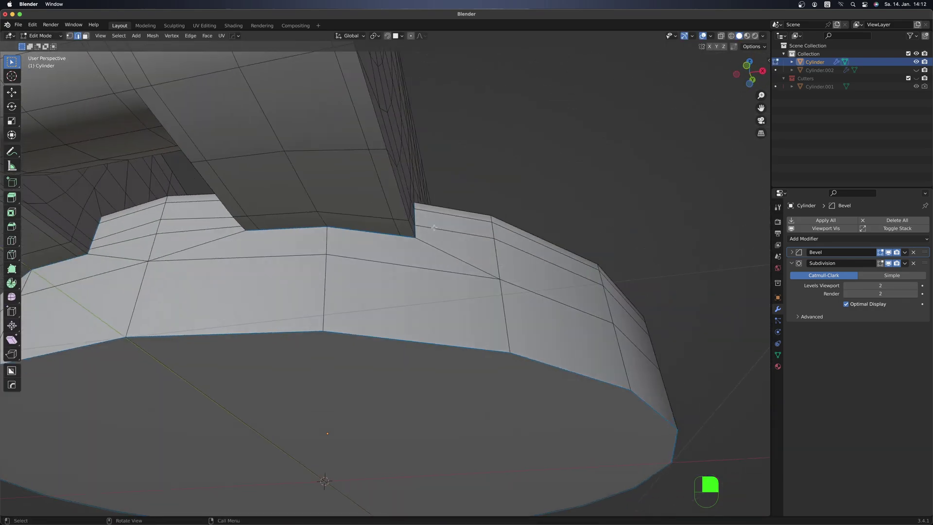
scroll(433, 227, up, 1)
scroll(413, 237, down, 2)
scroll(403, 224, up, 2)
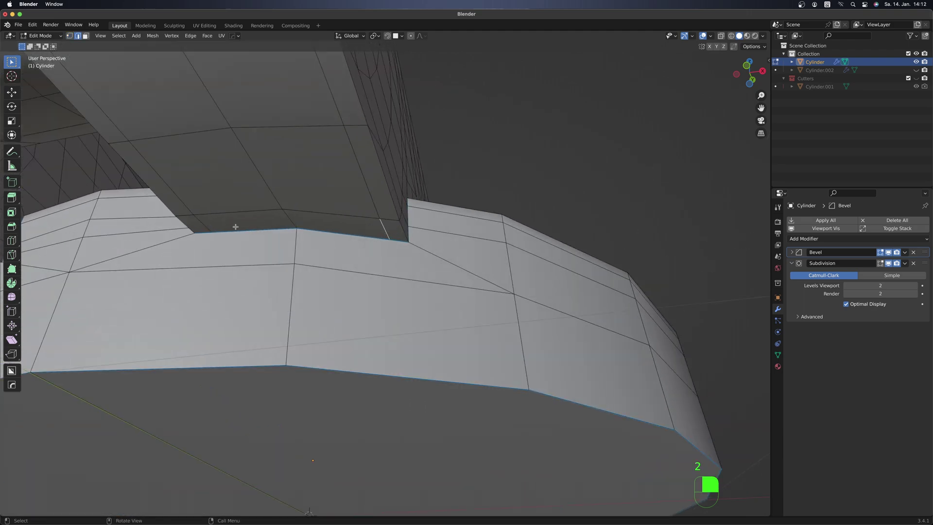
key(Tab)
- Slide an edge inside the slot by factor 0.185, checking the cylinder cut in smoothed view
key(Tab)
key(1)
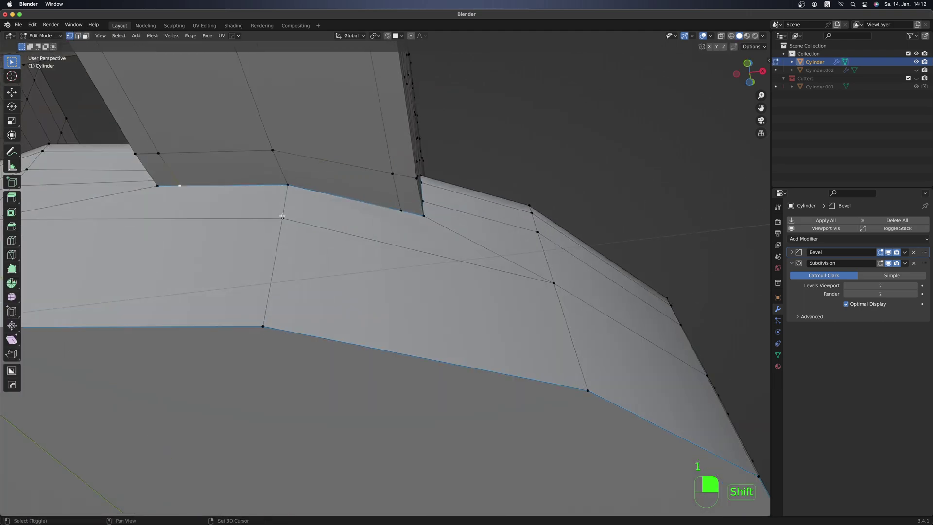
key(Tab)
key(Tab)
scroll(384, 253, down, 3)
middle_drag(383, 252, 229, 468)
scroll(397, 277, down, 2)
key(Tab)
scroll(552, 280, down, 3)
key(Tab)
key(Tab)
key(Tab)
scroll(437, 292, up, 3)
click(380, 358)
middle_drag(379, 358, 421, 396)
- Relax a vertex path on the inner cylinder with LoopTools
ctrl+click(462, 428)
right_click(549, 348)
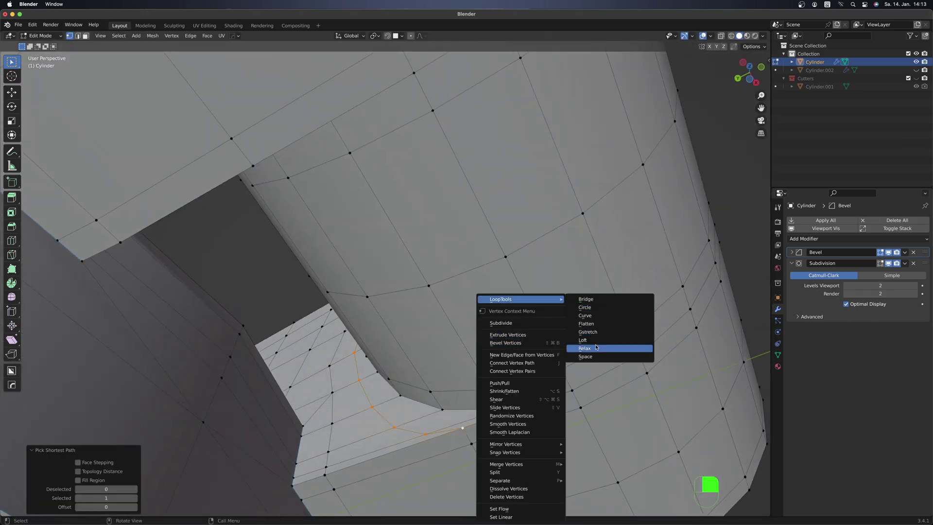
click(596, 347)
middle_drag(596, 346, 396, 263)
- Select a hinge-cylinder face, then move a vertex on the arm's top edge
key(3)
click(396, 263)
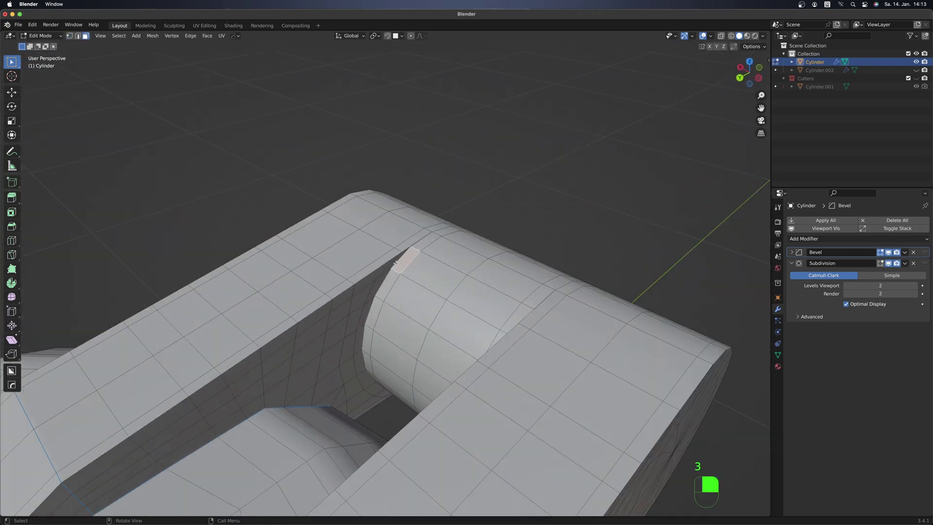
key(1)
middle_drag(303, 369, 437, 321)
key(g)
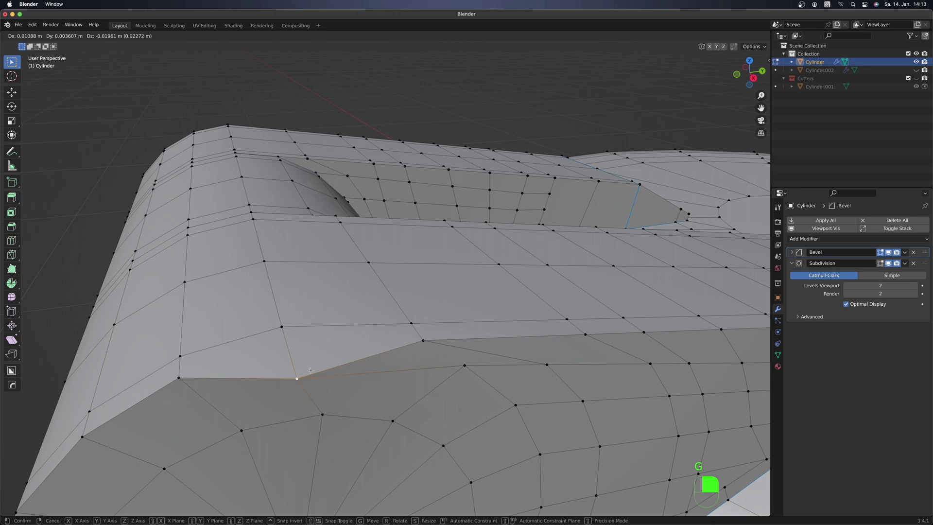
middle_drag(535, 318, 386, 253)
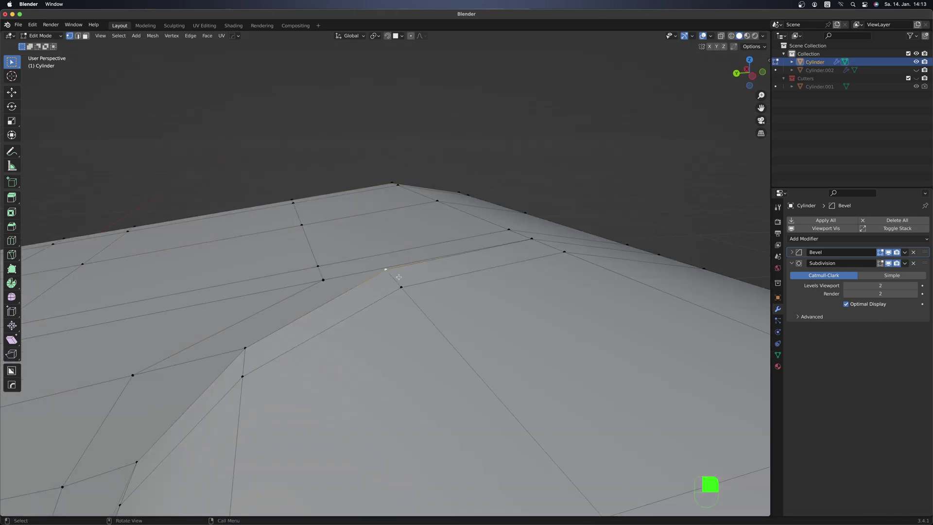
- Slide an edge along the hinge arm's top by factor -0.437 and review the smoothed result
key(Tab)
key(Tab)
middle_drag(393, 289, 399, 290)
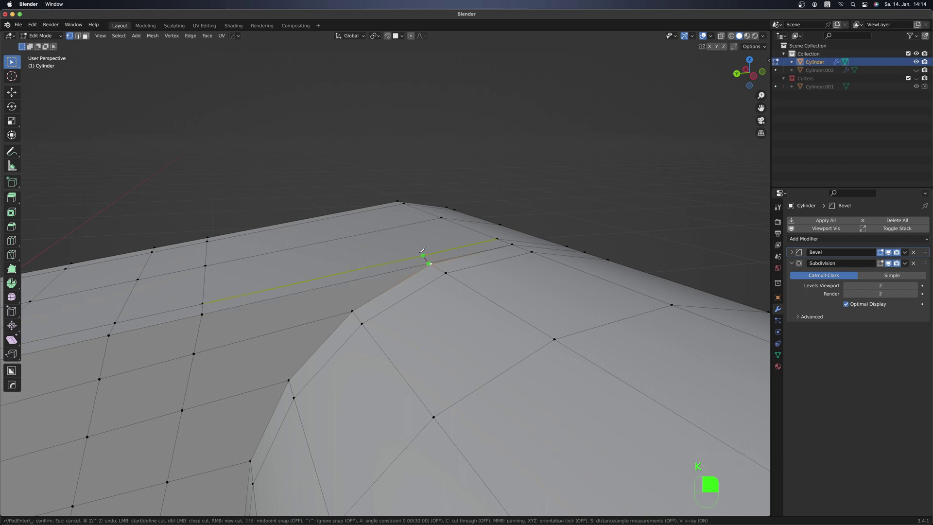
key(Tab)
key(Tab)
middle_drag(487, 249, 442, 365)
click(437, 270)
middle_drag(437, 270, 489, 295)
- Select the hinge tube's end cap and delete its faces
scroll(471, 295, down, 4)
key(3)
scroll(469, 272, up, 4)
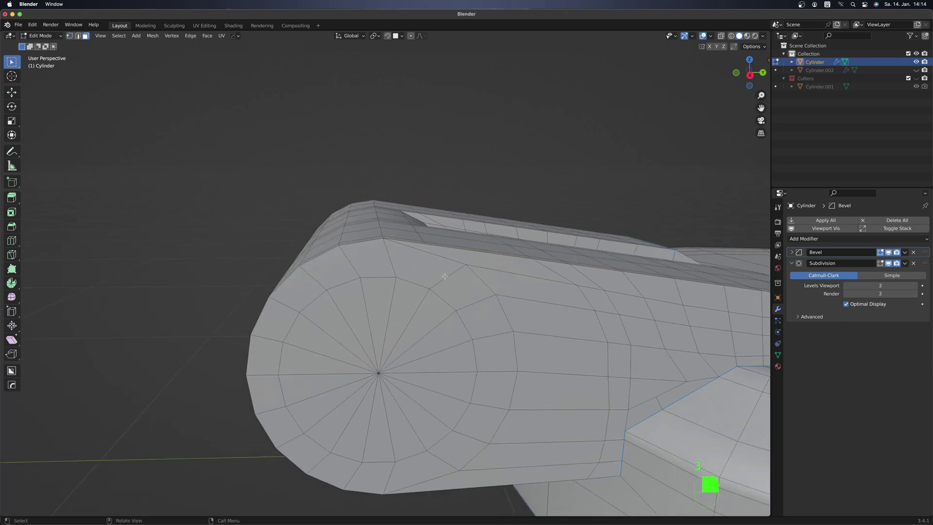
key(1)
scroll(449, 262, down, 3)
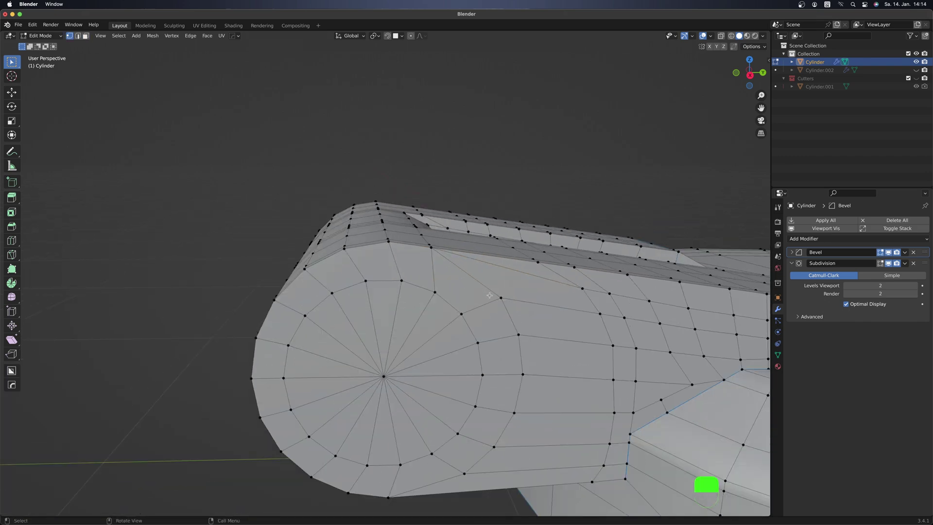
key(2)
scroll(461, 340, down, 2)
scroll(468, 408, up, 3)
click(469, 409)
scroll(501, 404, up, 2)
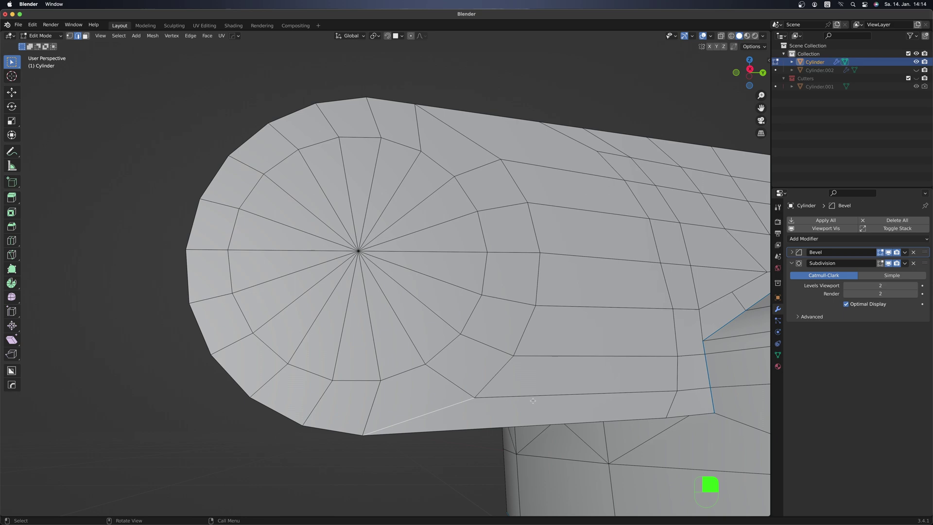
click(406, 294)
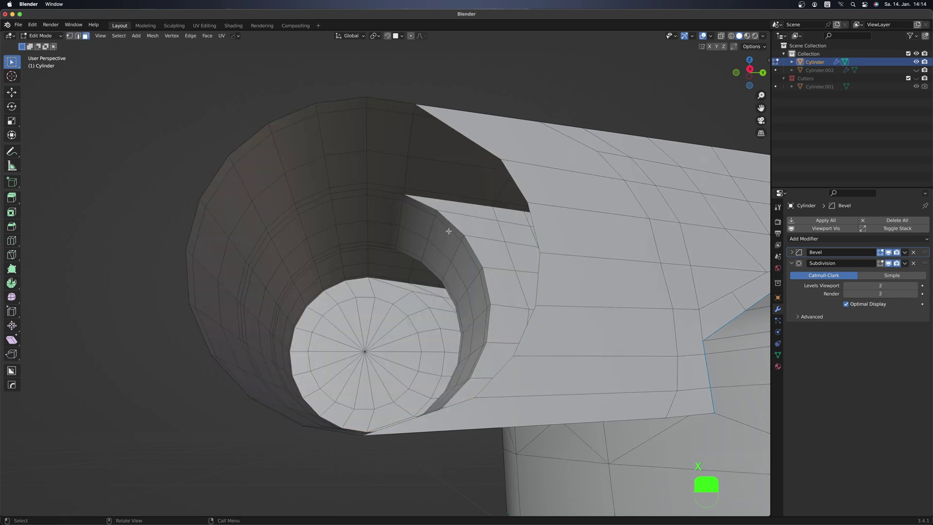
- Slide and join vertices around the open tube end to tidy its edge loop
key(1)
middle_drag(443, 228, 661, 332)
click(611, 192)
middle_drag(611, 192, 402, 212)
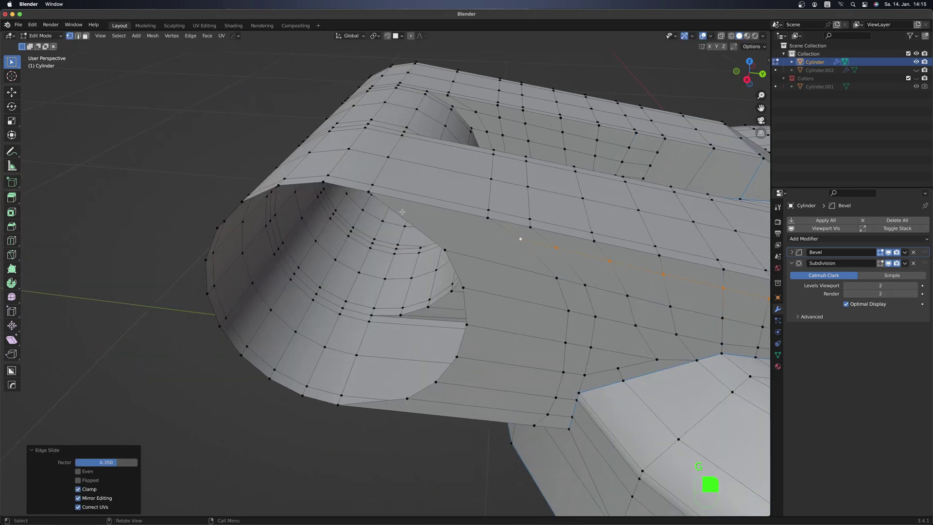
middle_drag(522, 236, 403, 386)
key(j)
key(g)
key(g)
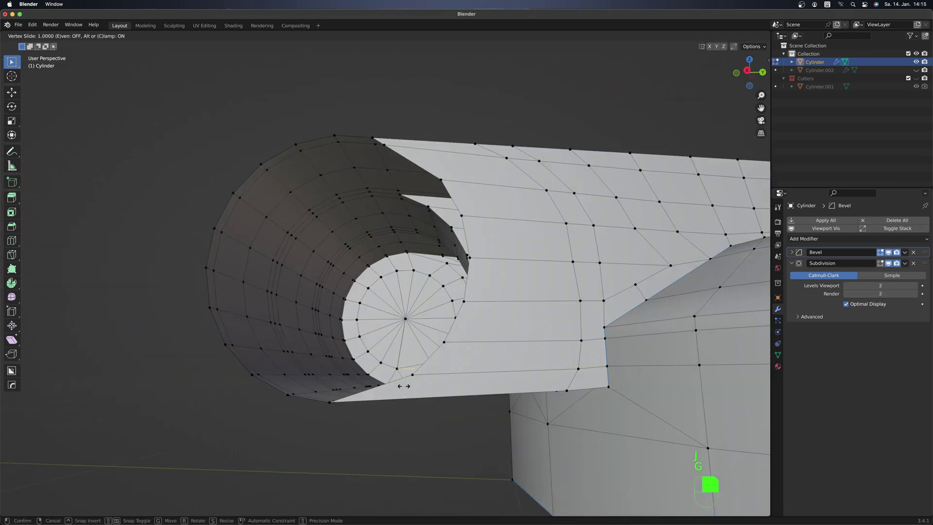
click(607, 377)
- Round the open end loop into a perfect circle and fill it with a face
middle_drag(607, 377, 539, 291)
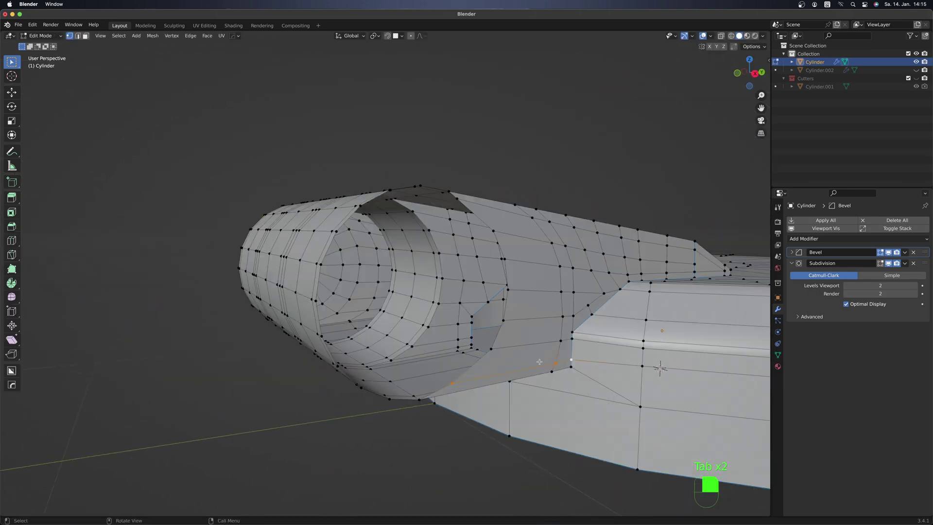
right_click(539, 246)
click(554, 336)
middle_drag(553, 336, 541, 235)
key(f)
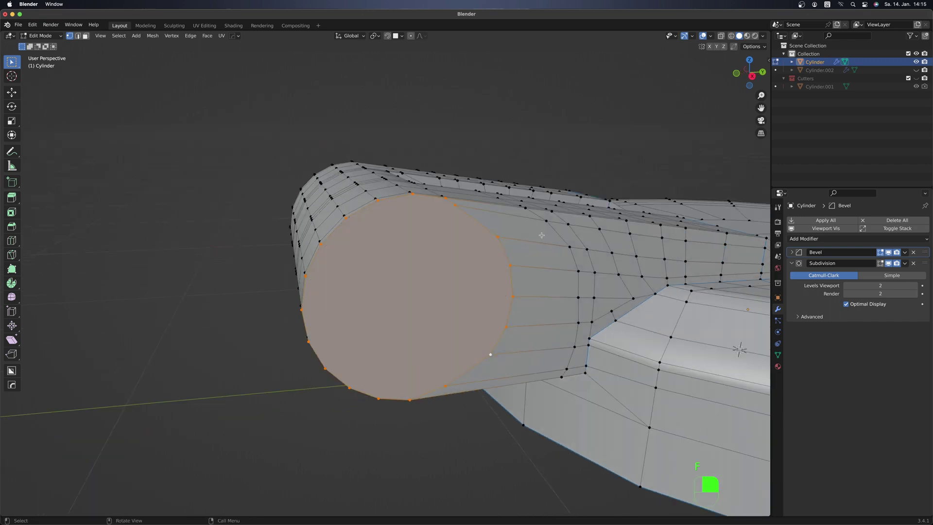
- Extrude and scale the end face inward, then round the inner loop into a circle
click(518, 256)
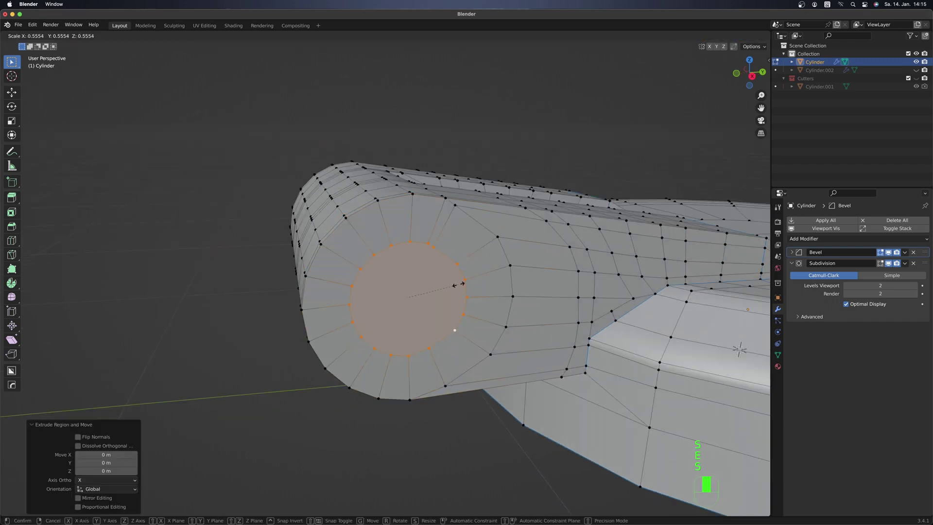
key(e)
key(s)
click(518, 243)
right_click(515, 238)
click(572, 244)
middle_drag(572, 244, 443, 265)
click(443, 266)
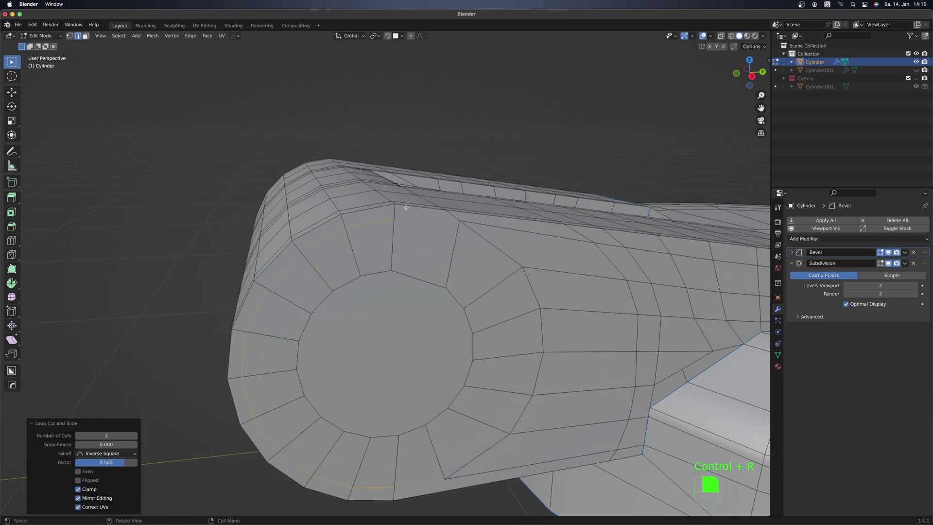
- Connect two vertices on the tube end with a new edge using J
key(1)
shift+click(461, 221)
middle_drag(461, 222, 391, 494)
key(j)
middle_drag(492, 481, 467, 252)
- Select a face on the tube end, start a loop across the tube, and preview the smoothing
key(3)
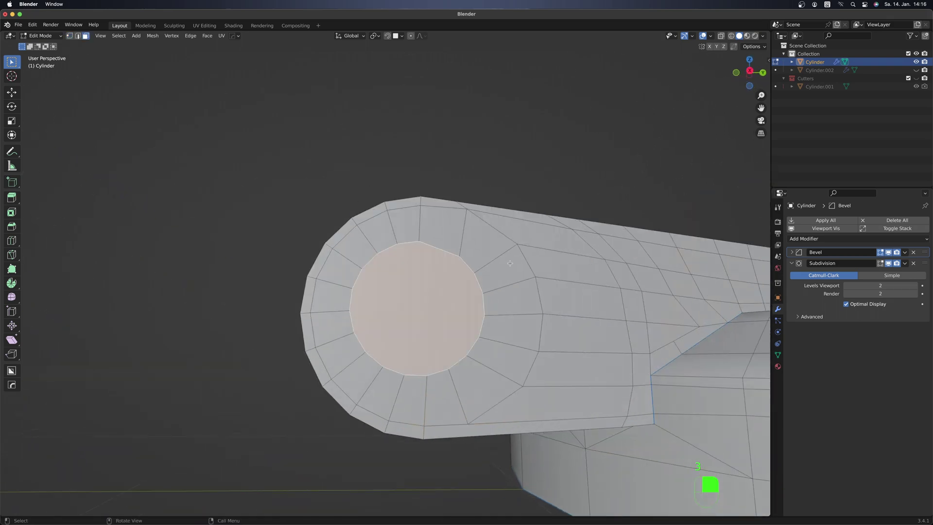
key(1)
key(3)
click(511, 295)
middle_drag(548, 344, 473, 270)
key(1)
key(ctrl+r)
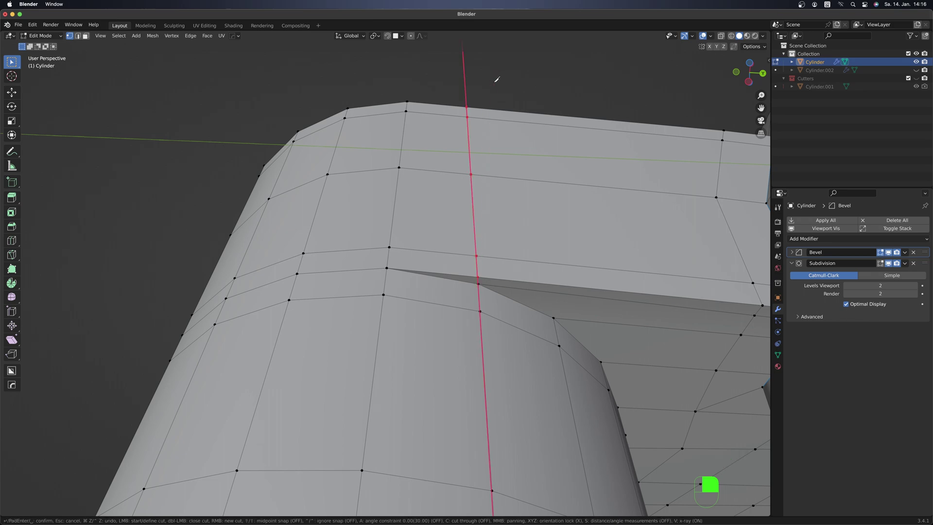
middle_drag(488, 306, 468, 344)
key(Tab)
key(Tab)
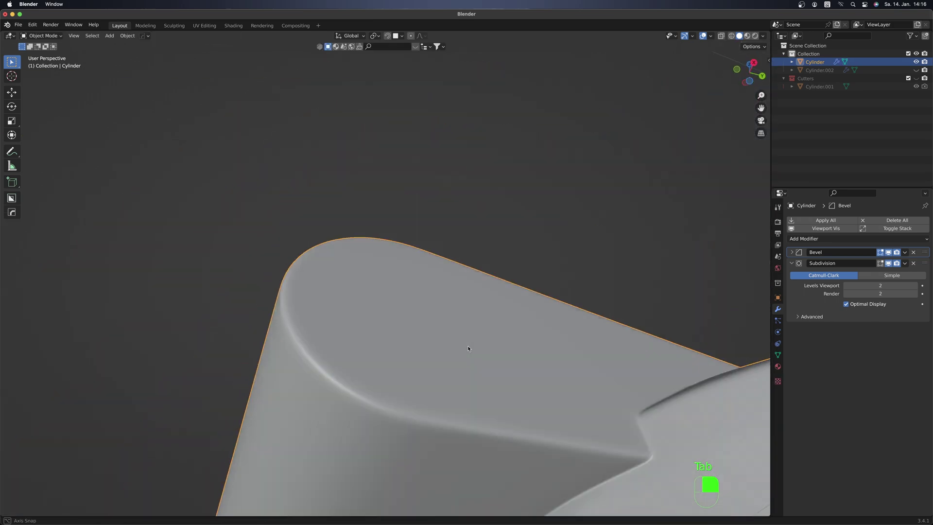
- Add an edge loop across the hinge arm and check the smoothed model
middle_drag(525, 358, 549, 312)
key(ctrl+r)
click(549, 313)
click(548, 312)
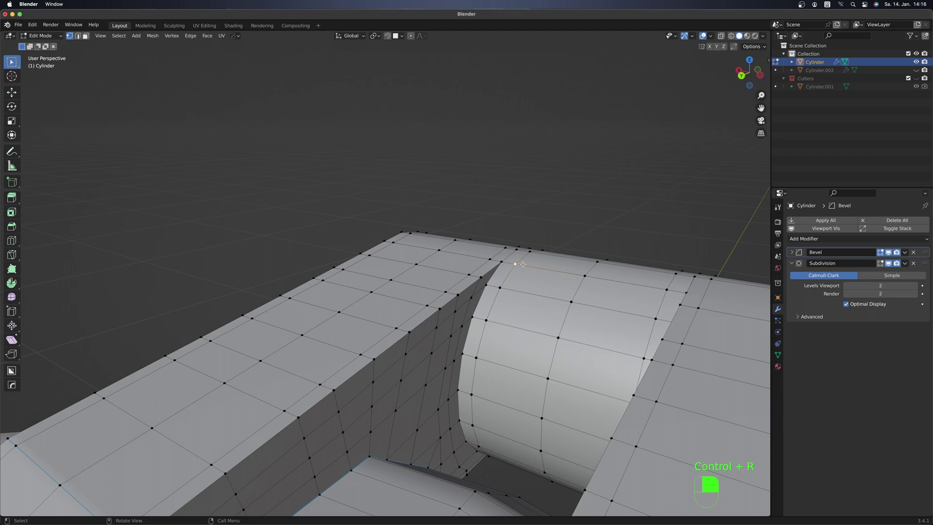
key(Tab)
middle_drag(523, 263, 453, 321)
key(Tab)
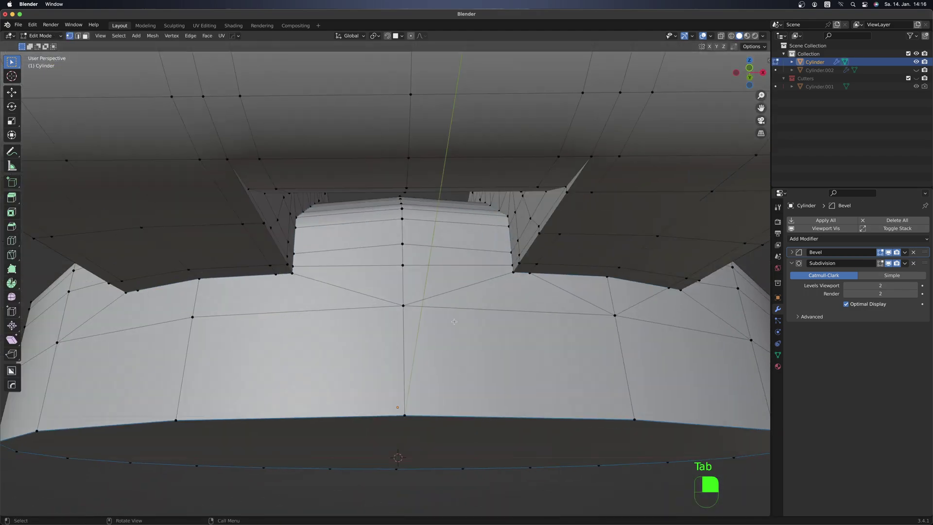
middle_drag(410, 270, 454, 383)
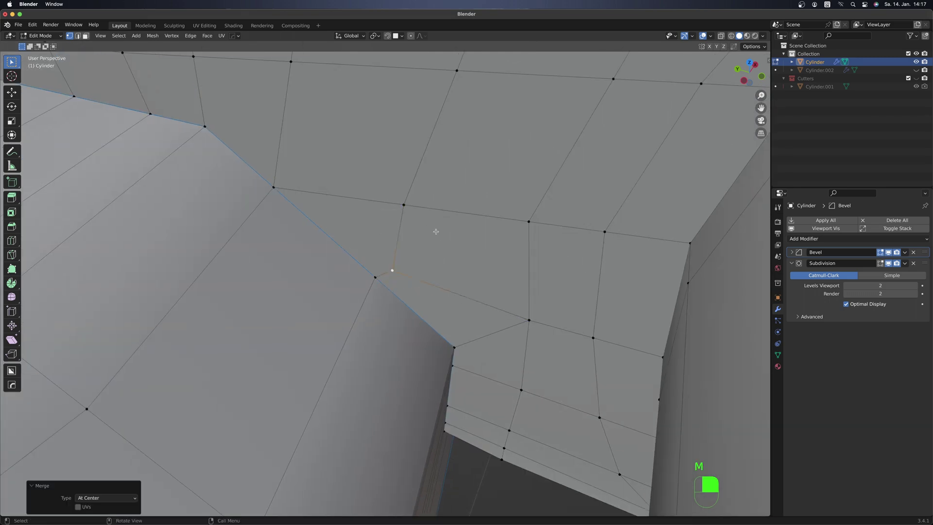
- Dissolve the selected edges with Ctrl+X and recheck the smoothed result
key(ctrl+x)
key(Tab)
middle_drag(495, 230, 456, 292)
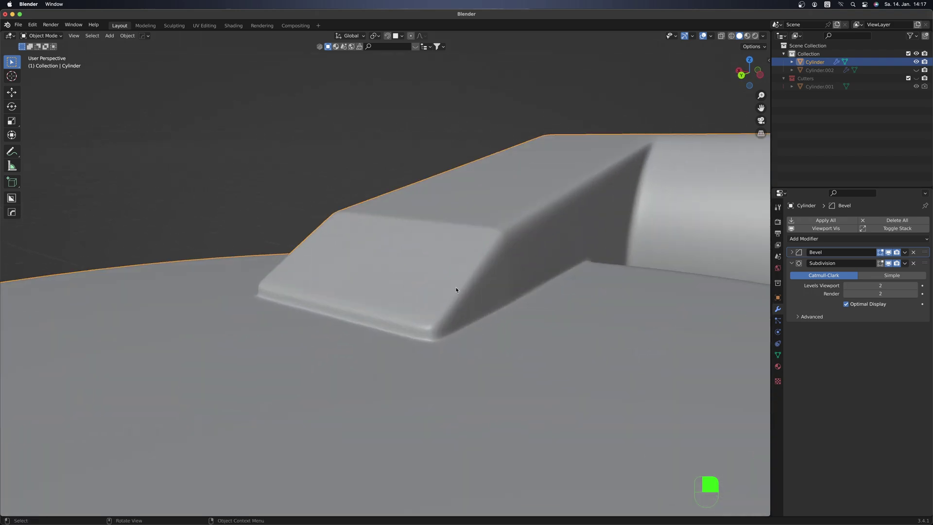
key(Tab)
middle_drag(389, 345, 343, 371)
- Slide a vertex into place, then select a strip of faces along the arm's side
key(g)
key(g)
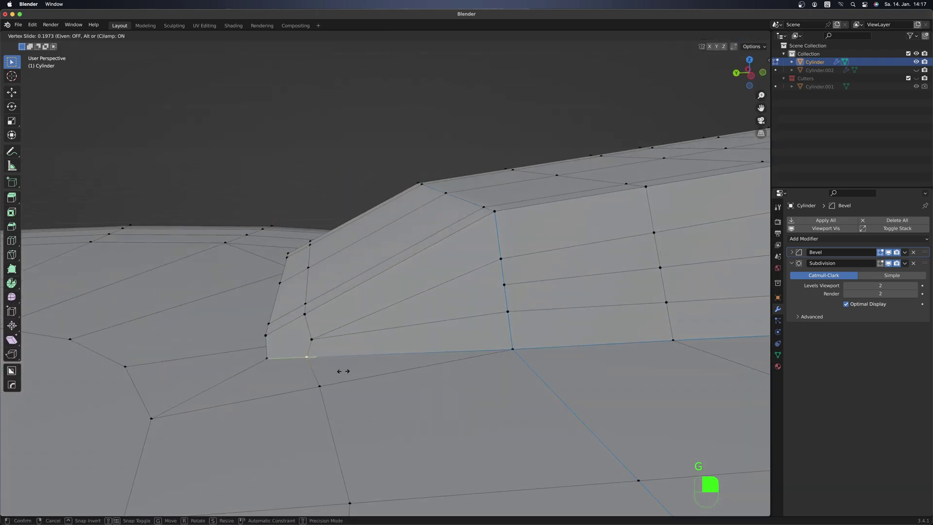
right_click(310, 346)
key(3)
key(4)
middle_drag(310, 346, 597, 185)
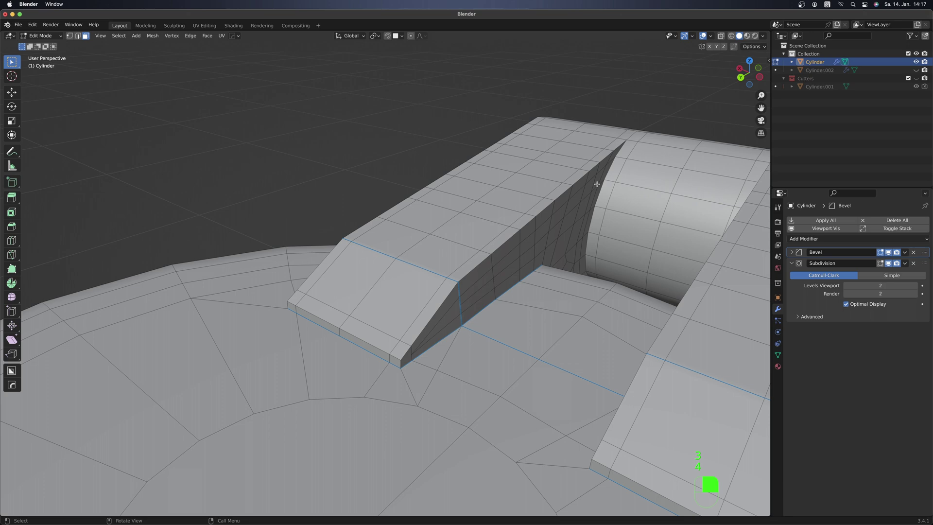
middle_drag(589, 259, 625, 486)
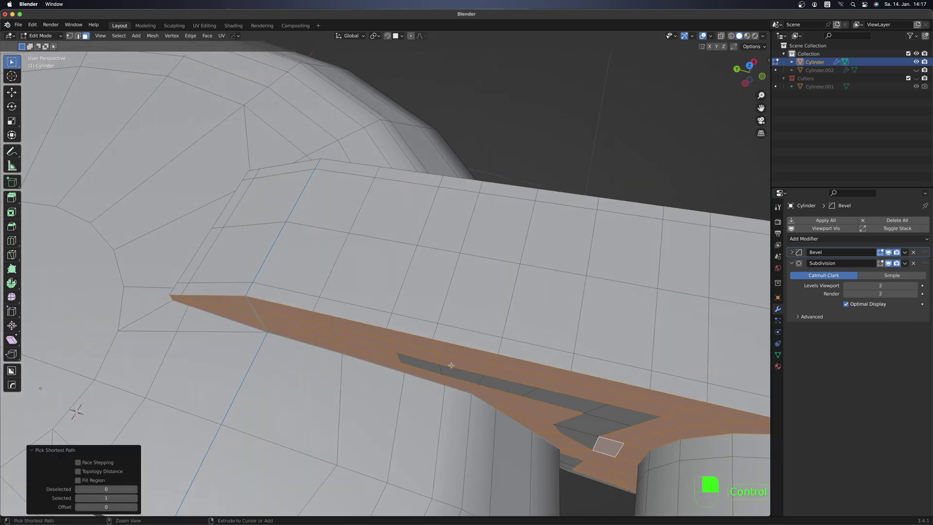
ctrl+click(602, 422)
middle_drag(601, 421, 387, 374)
- Apply an option to the selected faces and symmetrize the mesh
right_click(702, 256)
click(729, 240)
key(Tab)
key(Tab)
key(Tab)
key(alt+c)
key(alt+x)
key(Tab)
- Inset the hinge tube's end face and push it inward
scroll(387, 374, up, 5)
scroll(416, 345, down, 4)
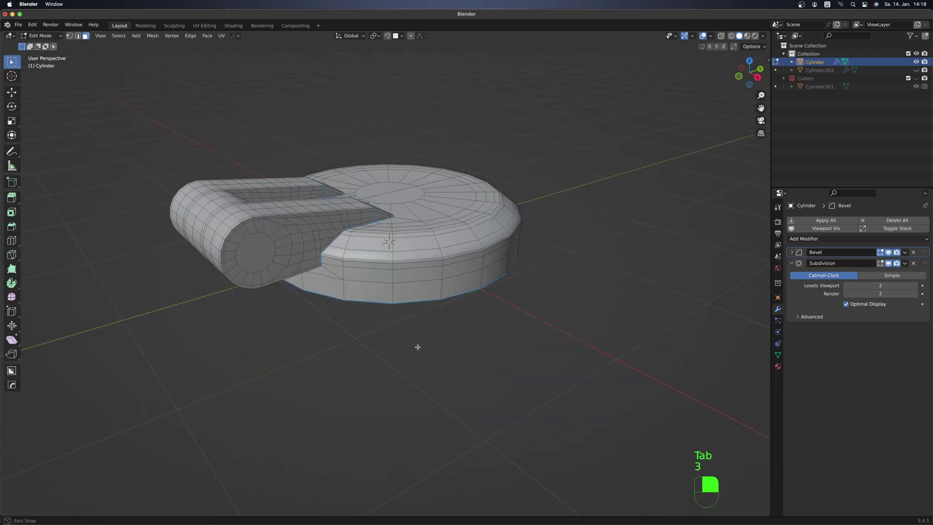
scroll(359, 210, up, 5)
right_click(449, 213)
middle_drag(450, 213, 498, 265)
key(i)
click(497, 266)
key(alt+s)
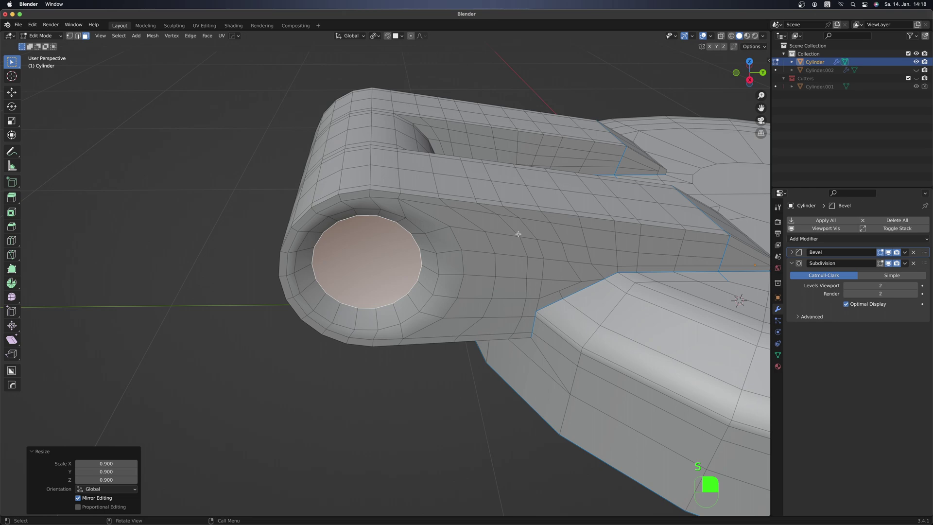
- Bridge the tube's end faces so the hinge cylinder becomes hollow
right_click(518, 234)
click(494, 302)
middle_drag(493, 302, 529, 289)
key(i)
scroll(447, 327, up, 1)
- Mark the hollow hinge's edges sharp and inspect it in object mode
key(1)
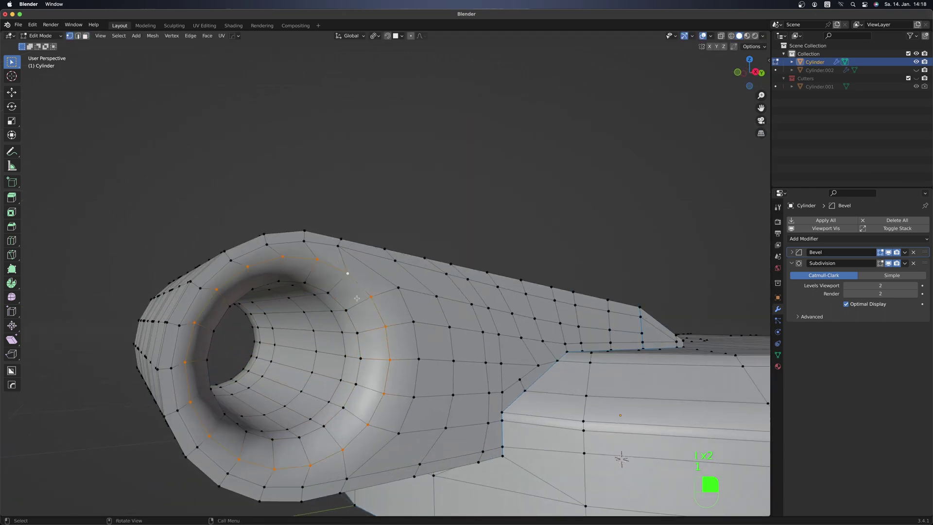
click(368, 294)
key(Tab)
scroll(369, 293, down, 4)
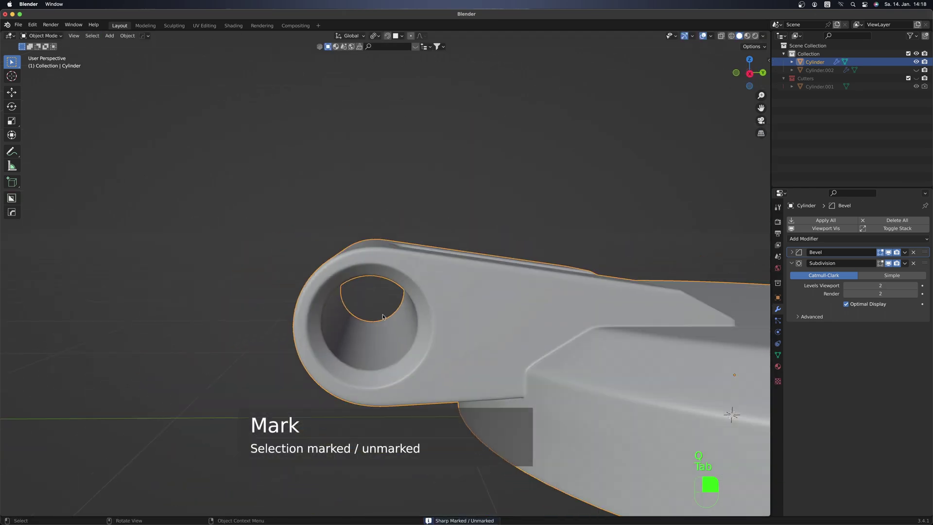
middle_drag(368, 293, 391, 305)
scroll(510, 334, up, 3)
scroll(510, 334, down, 3)
middle_drag(510, 335, 389, 257)
- Show the wireframe overlay and compare the mesh in edit and object modes
key(alt+v)
scroll(325, 341, up, 5)
key(Tab)
scroll(325, 341, down, 2)
scroll(465, 259, up, 4)
key(Tab)
key(Tab)
scroll(491, 269, down, 3)
scroll(371, 246, up, 3)
- Add a support loop near the arm's base and check the smoothing
key(ctrl+r)
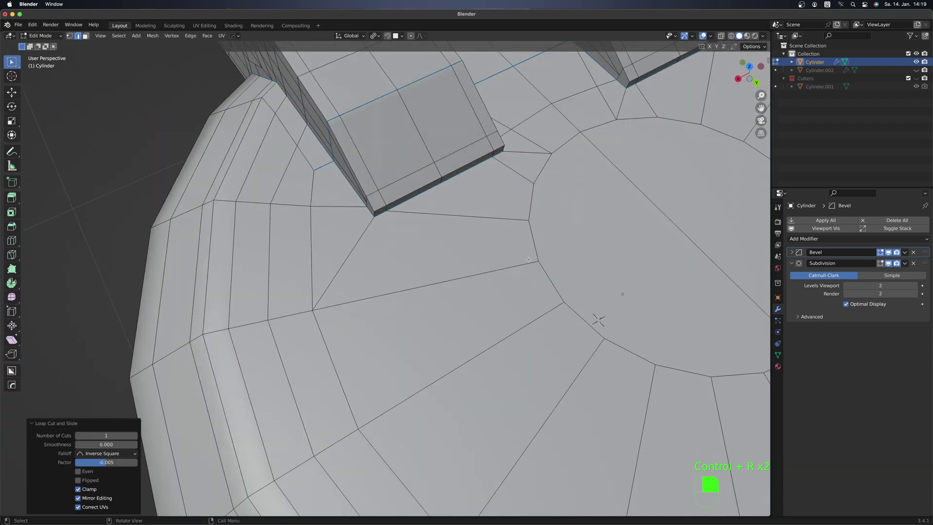
scroll(528, 260, down, 3)
middle_drag(527, 208, 491, 225)
key(1)
scroll(500, 223, up, 3)
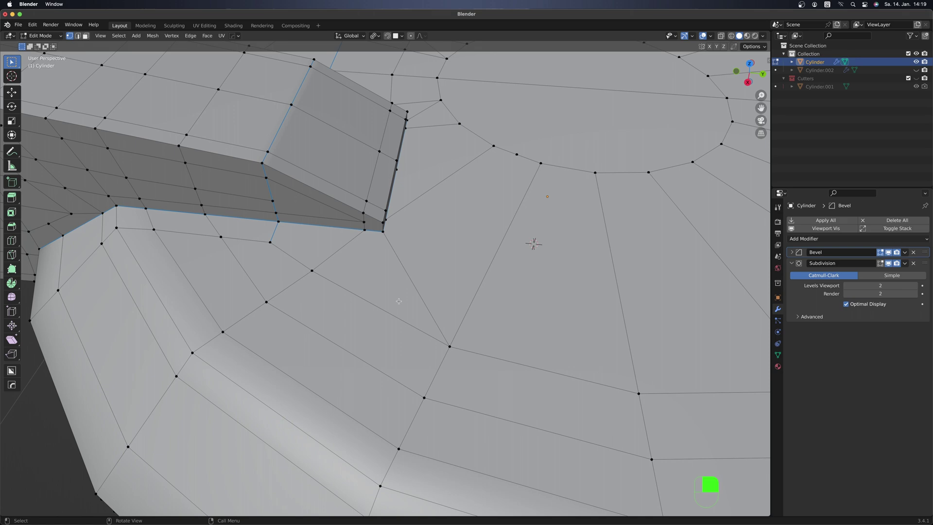
key(Tab)
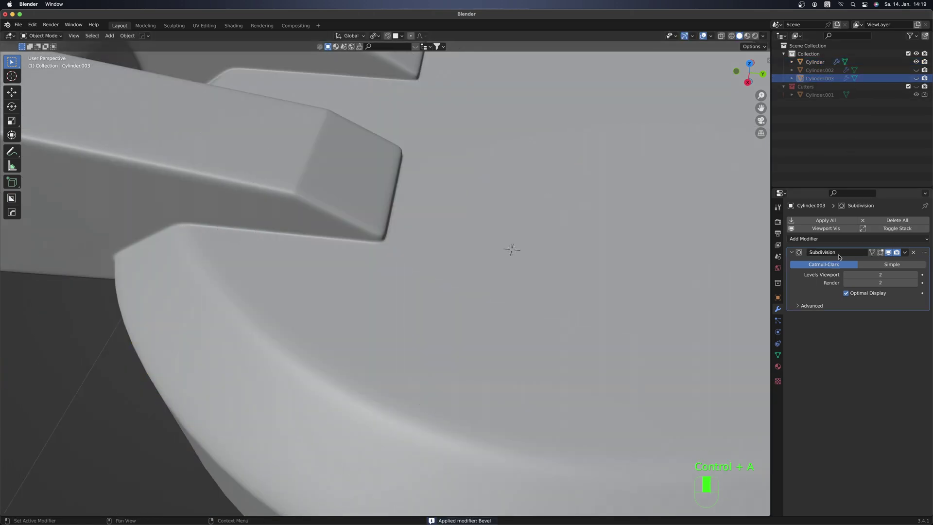
- Select the hatch body and apply its Bevel modifier
key(Tab)
middle_drag(485, 233, 431, 244)
key(Tab)
click(431, 247)
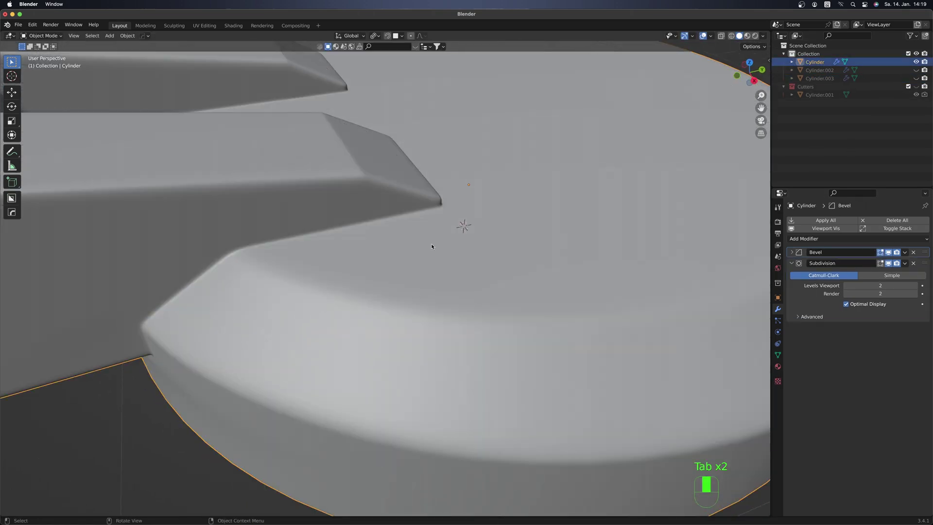
scroll(431, 246, down, 4)
key(g)
key(ctrl+a)
- In edit mode, mark the selected edges sharp from the quick favourites menu
key(Tab)
scroll(457, 231, up, 4)
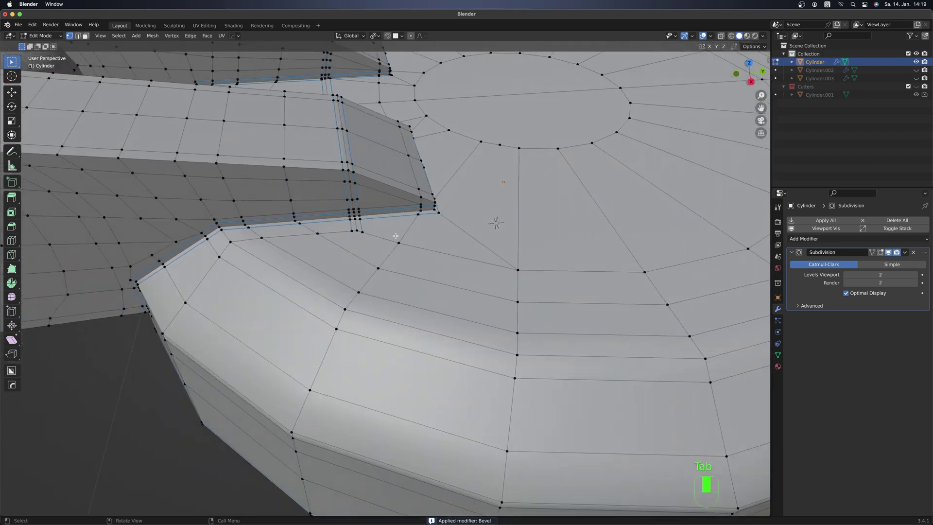
key(2)
key(q)
click(380, 235)
- Inspect the mesh around the hinge arm base, finishing a pending vertex move
key(1)
middle_drag(389, 218, 389, 258)
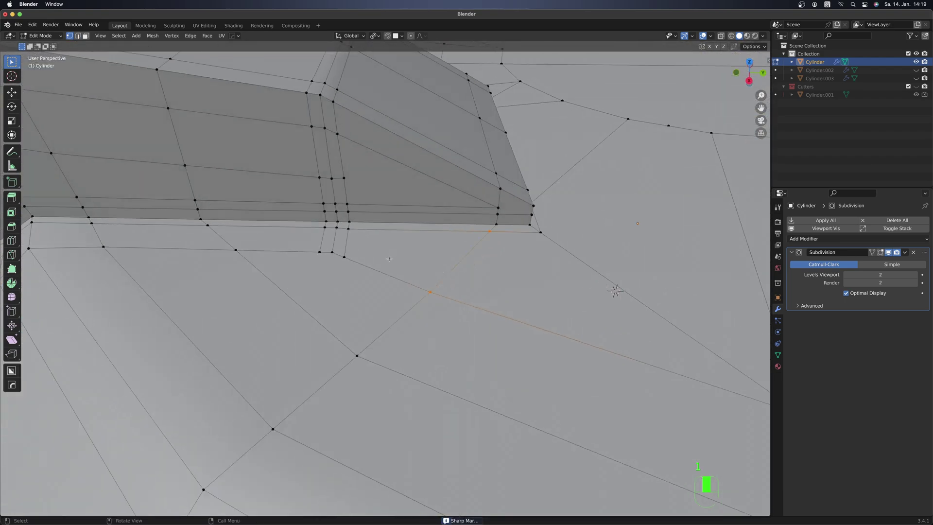
middle_drag(280, 202, 406, 118)
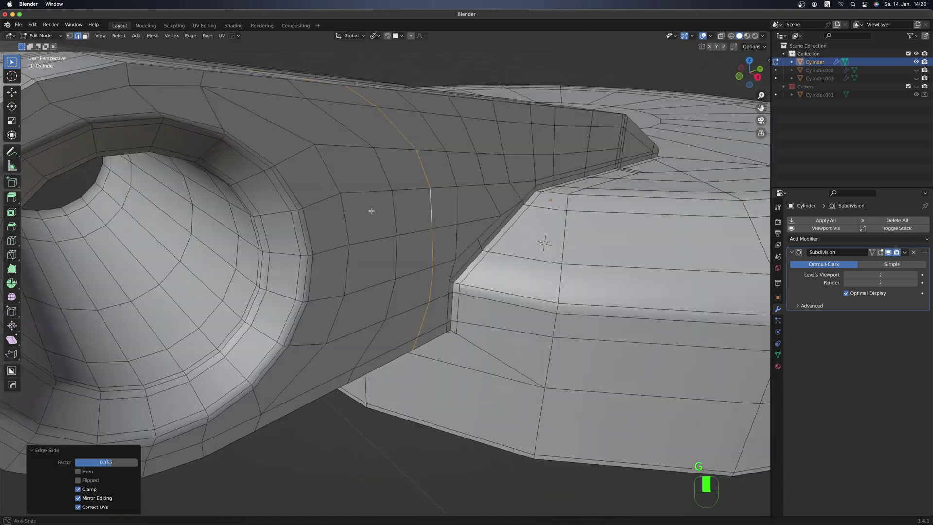
scroll(362, 267, up, 3)
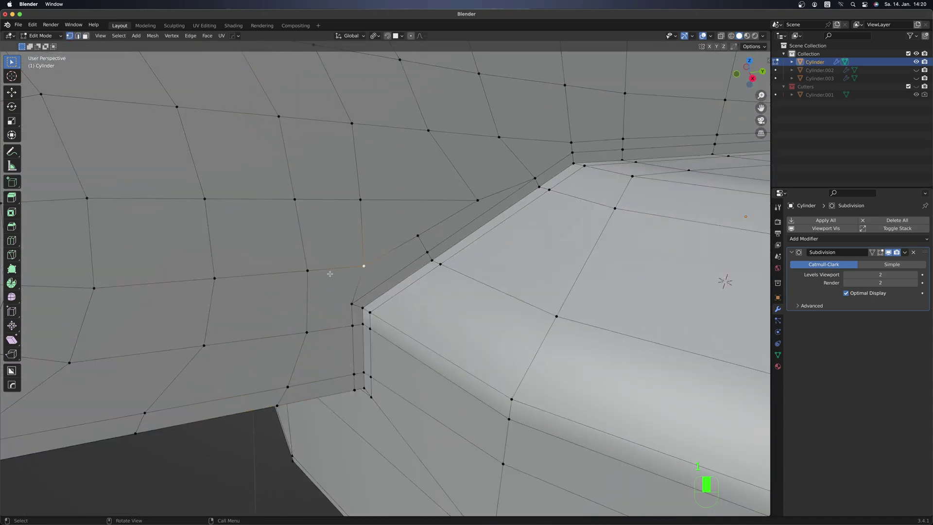
middle_drag(338, 271, 559, 263)
key(Escape)
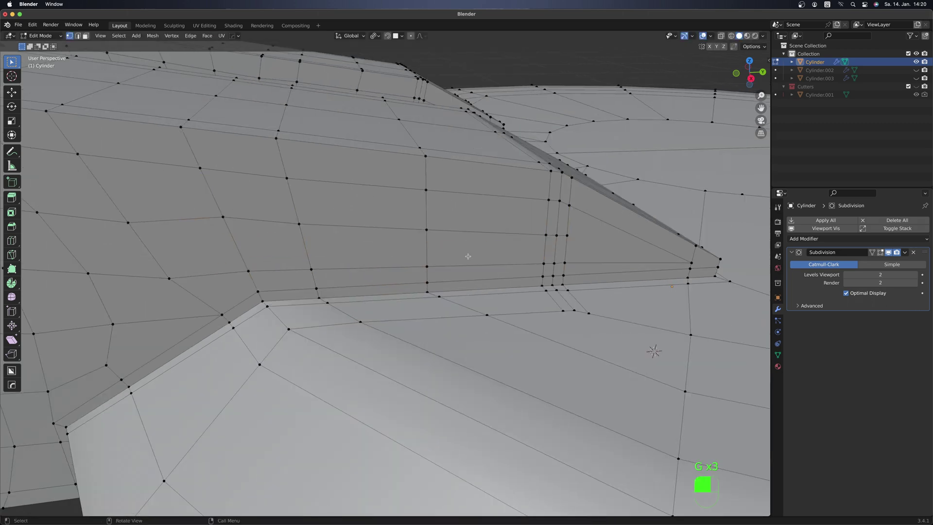
scroll(464, 272, up, 3)
key(2)
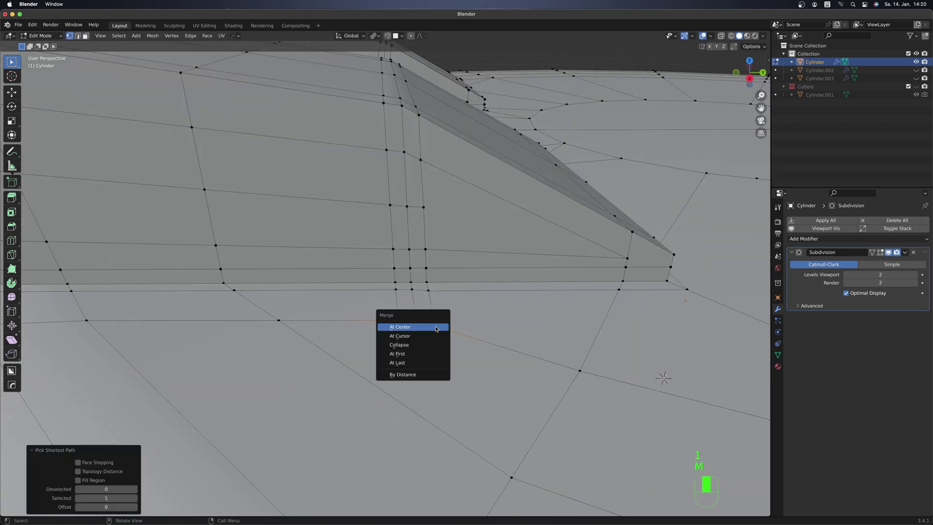
middle_drag(483, 288, 353, 202)
key(1)
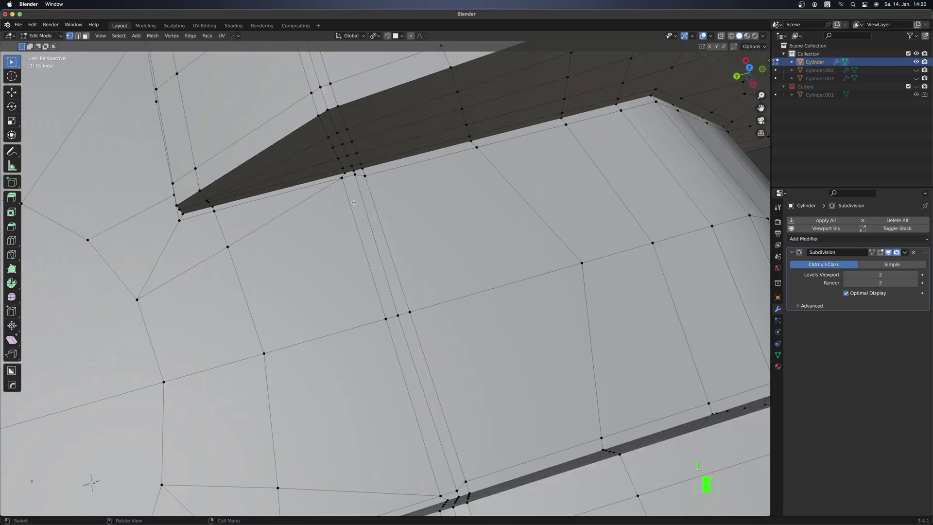
middle_drag(294, 223, 431, 240)
- Add a loop cut near the arm slot and check the smoothed result
key(ctrl+r)
click(312, 239)
middle_drag(465, 308, 446, 260)
scroll(457, 292, down, 6)
key(Tab)
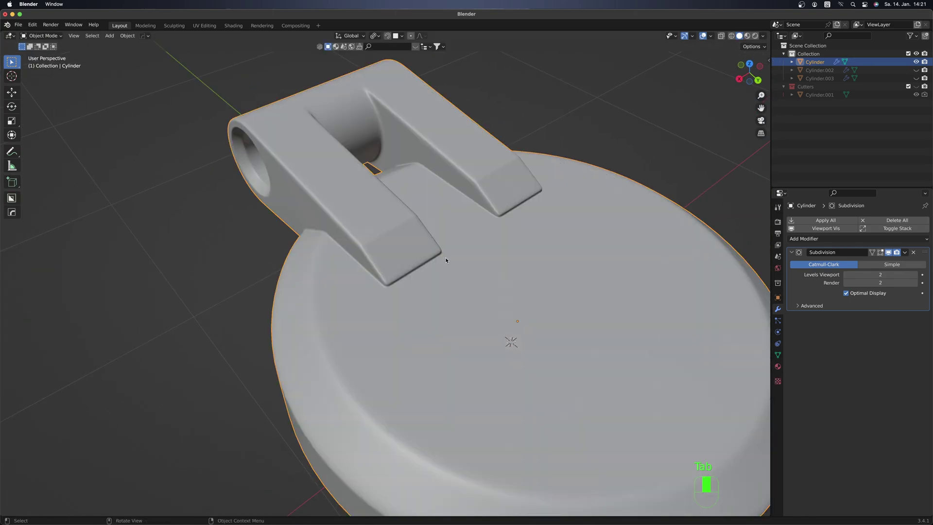
key(Tab)
scroll(478, 357, up, 5)
middle_drag(478, 356, 400, 226)
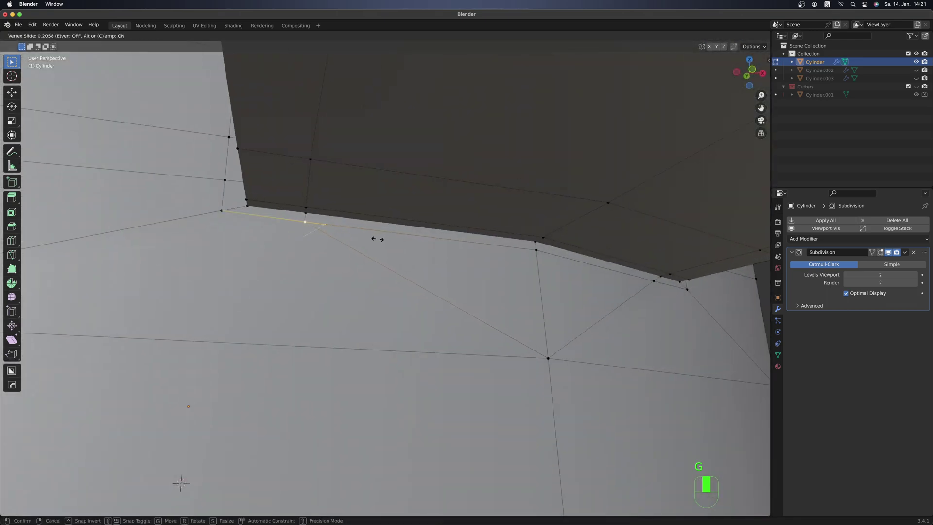
- Select the base's underside face and inset it to form a rim
key(Tab)
scroll(574, 292, down, 5)
key(Tab)
middle_drag(574, 292, 594, 356)
middle_drag(552, 379, 550, 321)
click(550, 320)
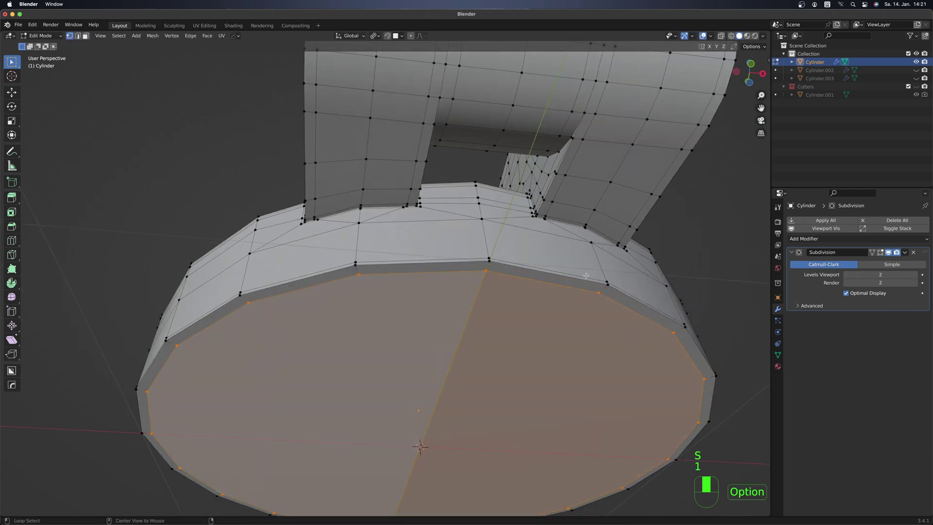
key(Tab)
key(Tab)
key(g)
key(i)
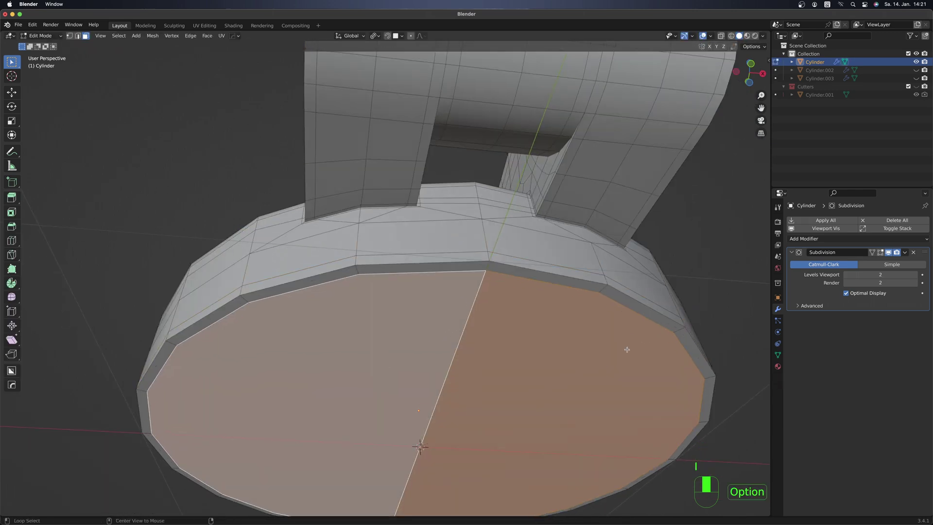
- Try bevelling the underside edges, undo it, and merge the selected vertices at their centre
middle_drag(619, 372, 676, 370)
key(ctrl+b)
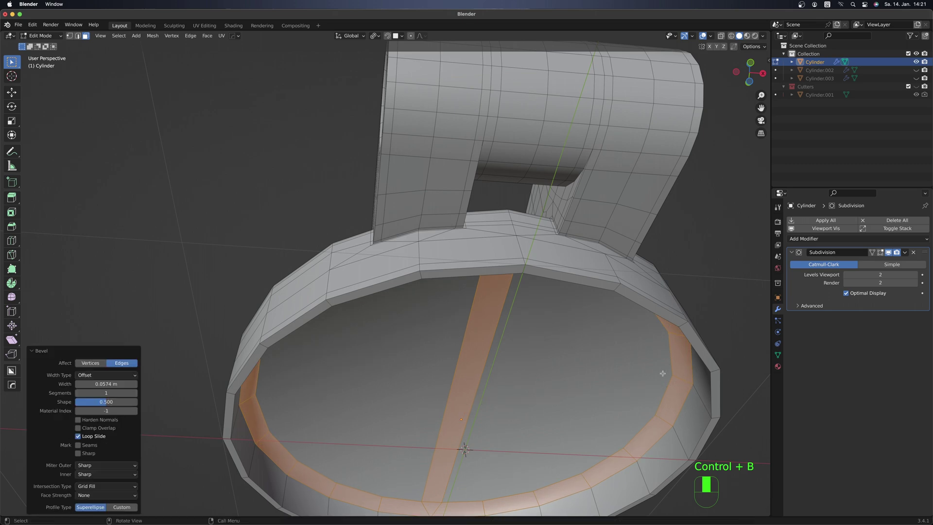
key(ctrl+z)
key(f)
key(ctrl+b)
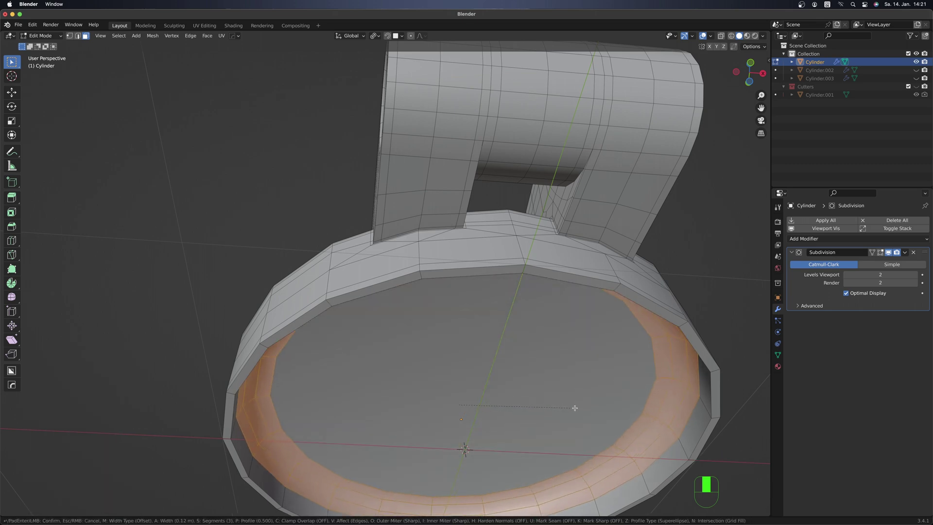
key(Escape)
key(ctrl+z)
middle_drag(574, 407, 500, 308)
click(680, 345)
key(Tab)
- Add a loop cut near the hinge and disc, then slide the loop along the surface
key(Tab)
key(Tab)
key(Tab)
key(ctrl+r)
key(Tab)
key(Tab)
key(ctrl+r)
key(Tab)
scroll(500, 309, up, 5)
key(Tab)
scroll(435, 337, up, 3)
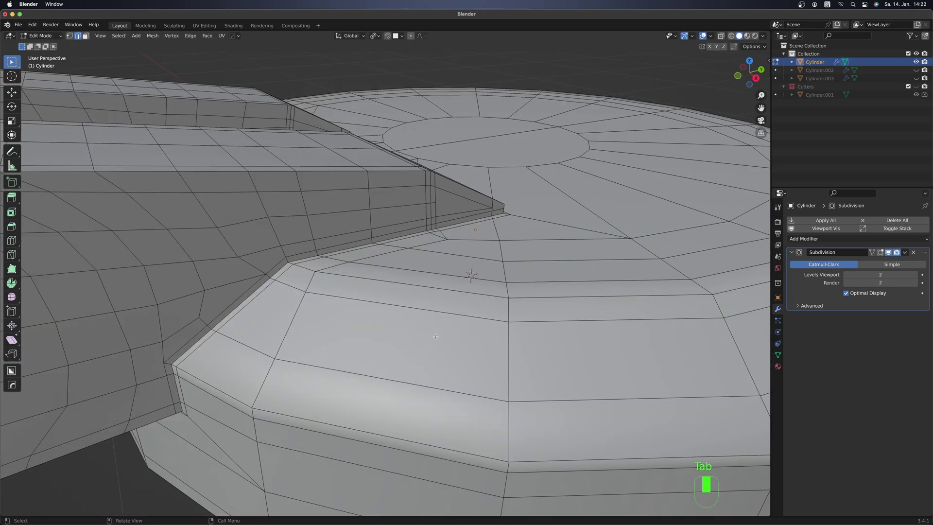
middle_drag(435, 336, 477, 305)
key(g)
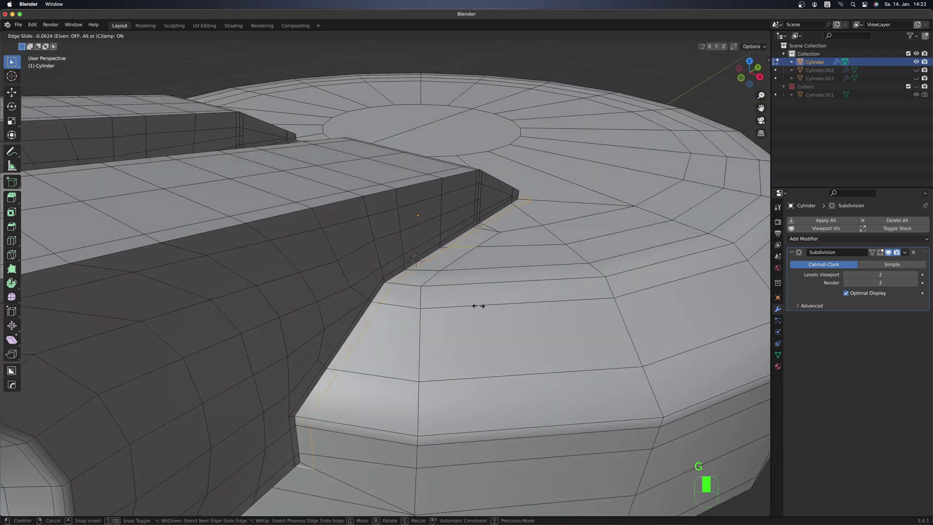
middle_drag(452, 235, 452, 266)
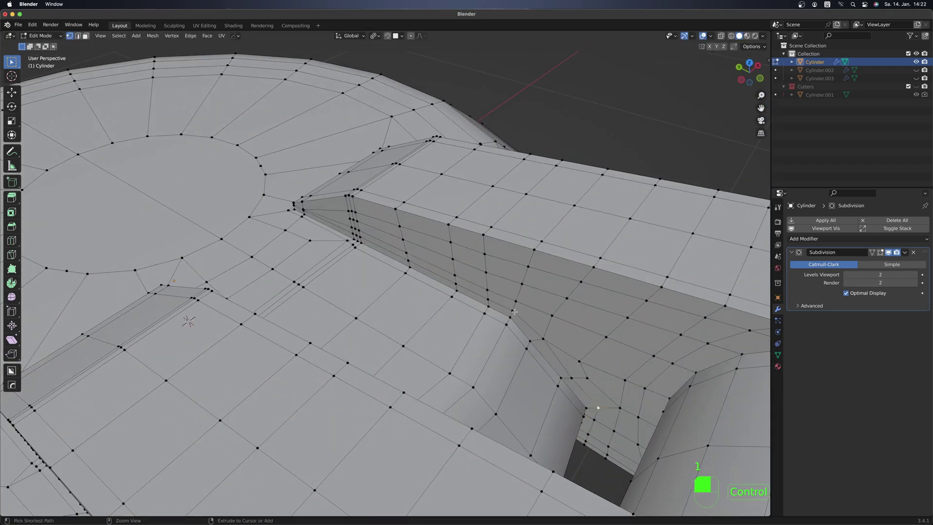
middle_drag(514, 311, 373, 296)
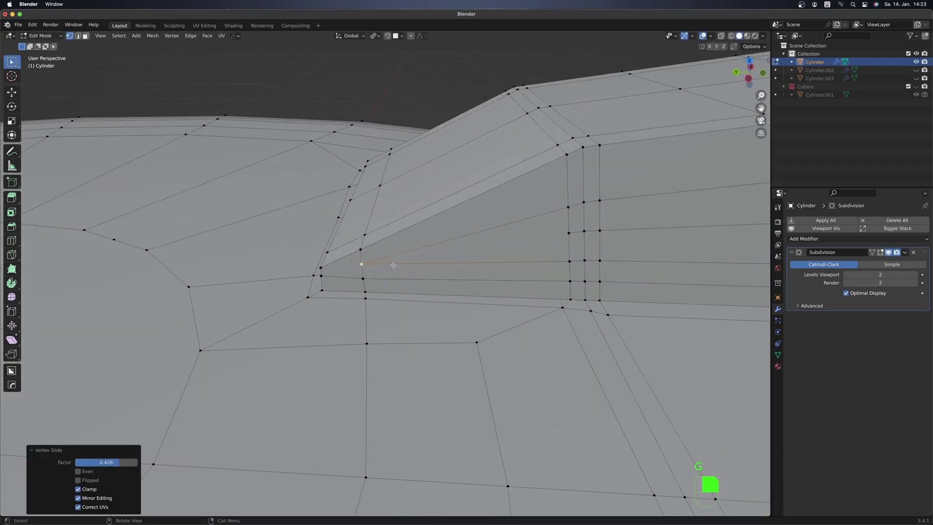
scroll(393, 265, down, 3)
- Inspect the rim from a low angle, switching between object and edit mode
key(Tab)
mouse_move(393, 265)
middle_down()
mouse_move(623, 267)
mouse_move(350, 282)
mouse_move(354, 490)
mouse_move(523, 346)
mouse_move(535, 291)
middle_up()
key(Tab)
alt+click(355, 490)
key(Tab)
scroll(524, 346, down, 5)
- Set viewport shading to a darker MatCap with an olive-green display colour
click(763, 36)
click(755, 76)
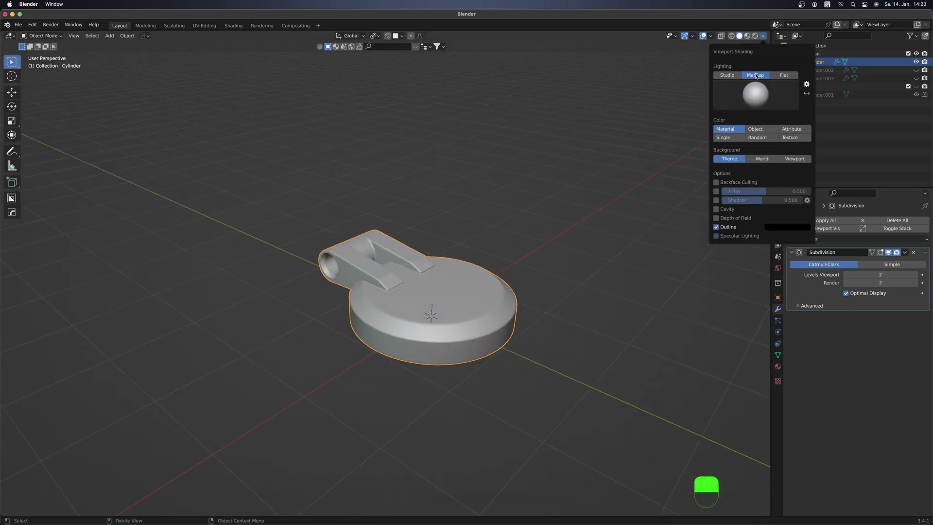
click(755, 93)
click(673, 129)
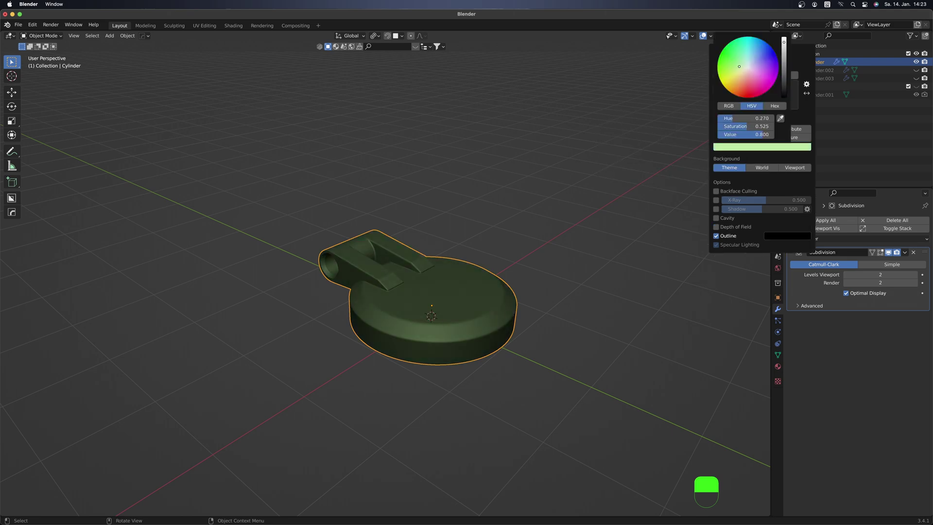
middle_drag(739, 70, 566, 188)
scroll(446, 212, up, 4)
- Switch between vertex and edge selection and check the smooth rim in object mode
scroll(566, 188, up, 3)
key(Tab)
key(1)
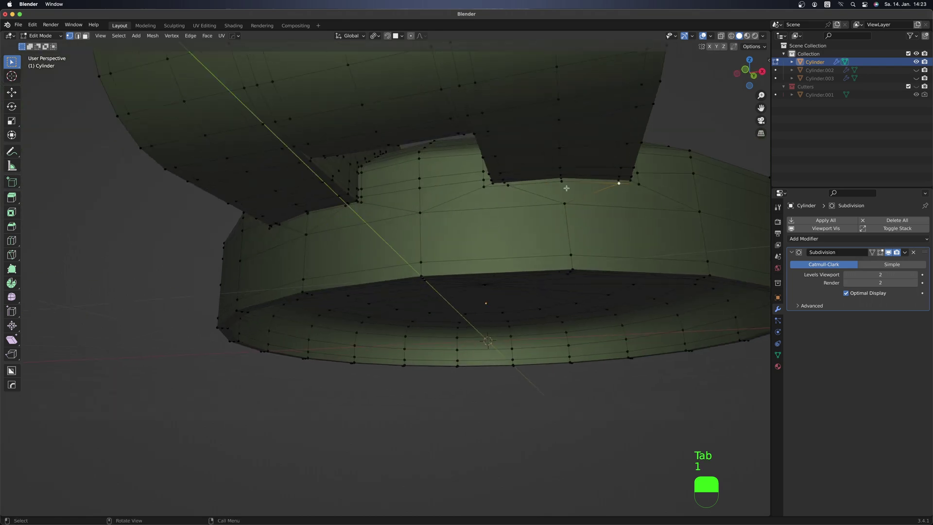
key(Tab)
key(Tab)
key(2)
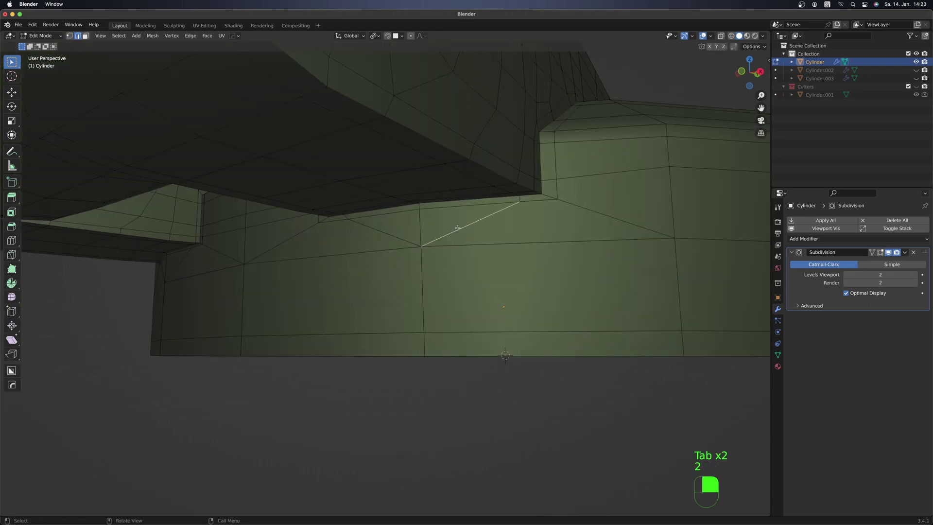
key(Tab)
key(Tab)
middle_drag(618, 208, 479, 194)
key(Tab)
key(Tab)
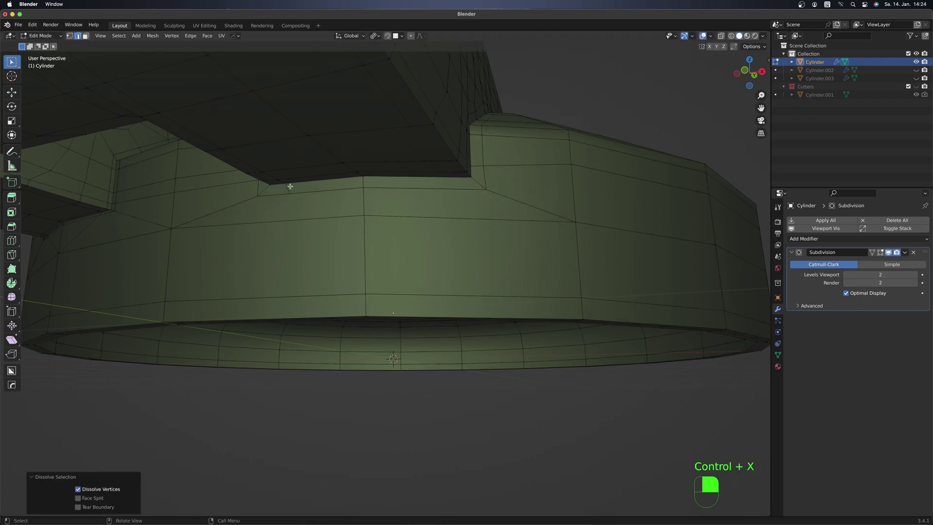
- Finish a knife cut near the hinge arm and slide the new vertex along its edge
key(Tab)
key(Tab)
middle_drag(448, 134, 482, 215)
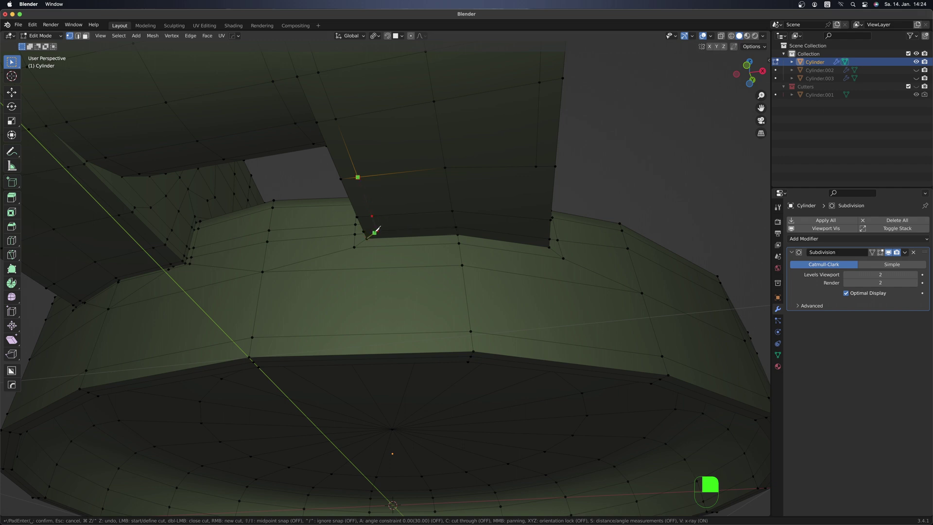
key(Return)
middle_drag(540, 164, 365, 152)
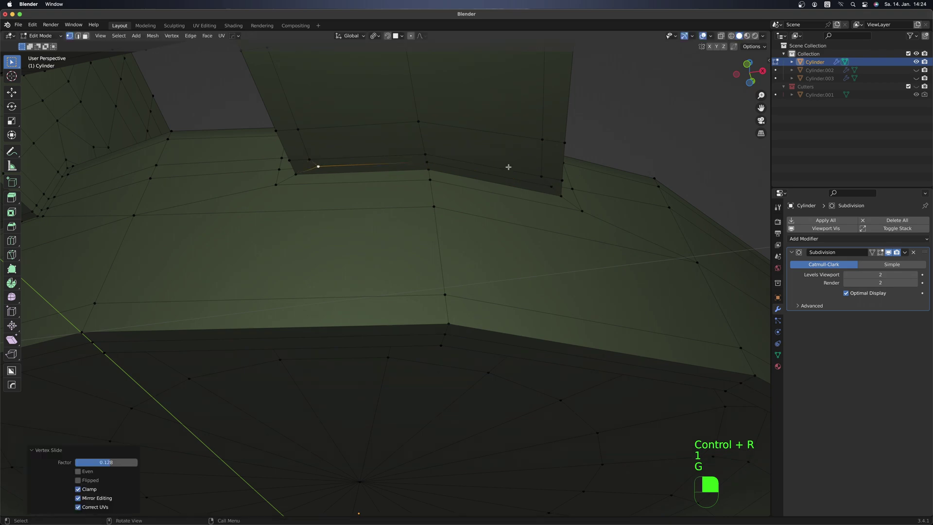
key(g)
key(g)
key(Tab)
key(Tab)
scroll(525, 175, down, 3)
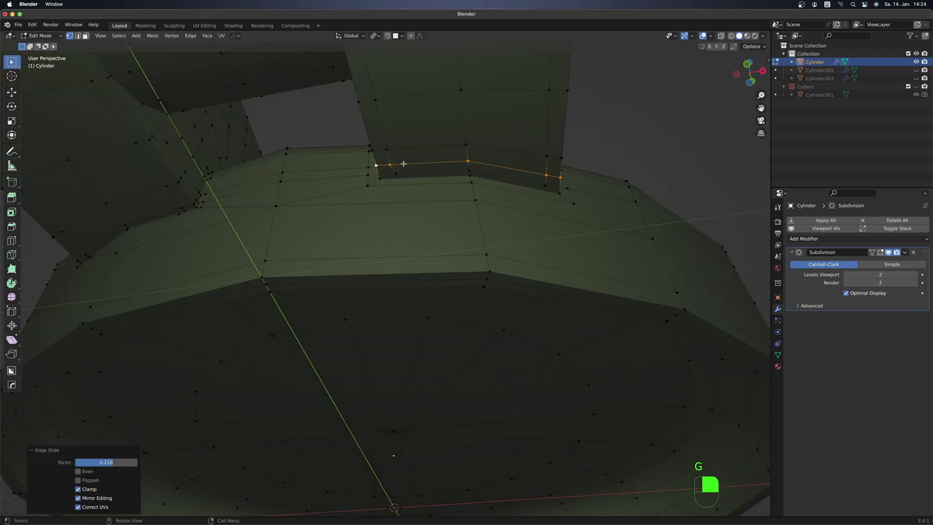
middle_drag(403, 163, 452, 165)
scroll(425, 184, up, 3)
- Rework the vertices around the hinge cylinder using edge and vertex selection
key(2)
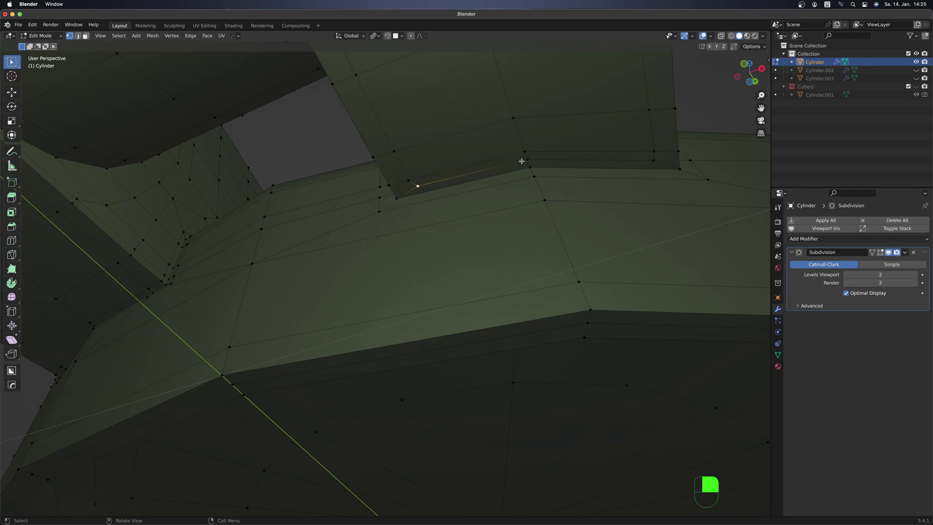
middle_drag(616, 146, 535, 262)
key(Tab)
key(Tab)
key(2)
key(1)
key(Tab)
scroll(524, 252, down, 5)
key(alt+x)
- Select the horizontal edge loop around the rim and slide it into place
key(Tab)
scroll(486, 243, up, 5)
alt+click(453, 225)
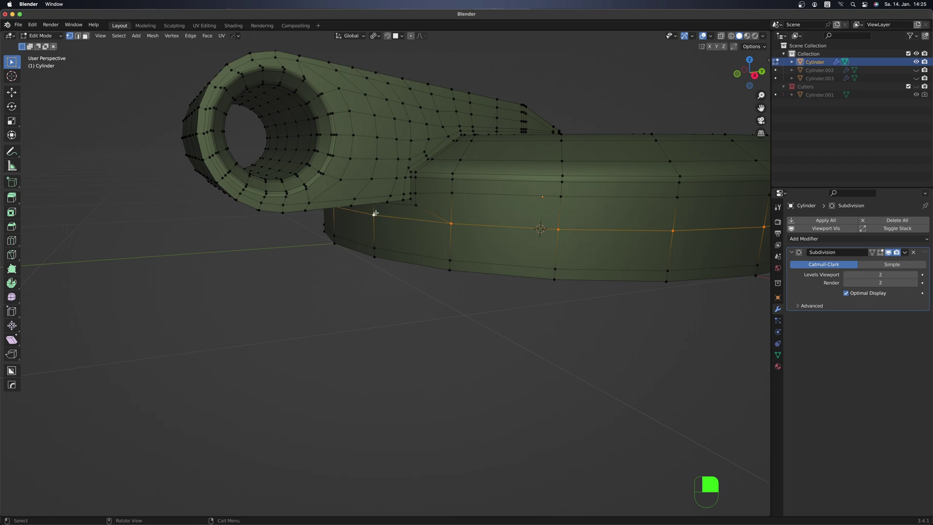
middle_drag(375, 213, 458, 179)
click(534, 184)
middle_drag(534, 183, 534, 240)
key(Tab)
scroll(506, 247, down, 5)
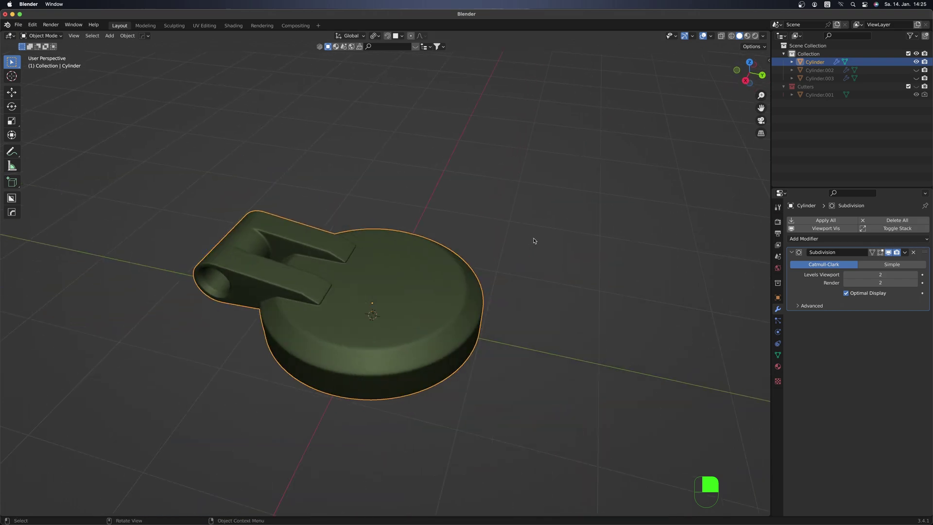